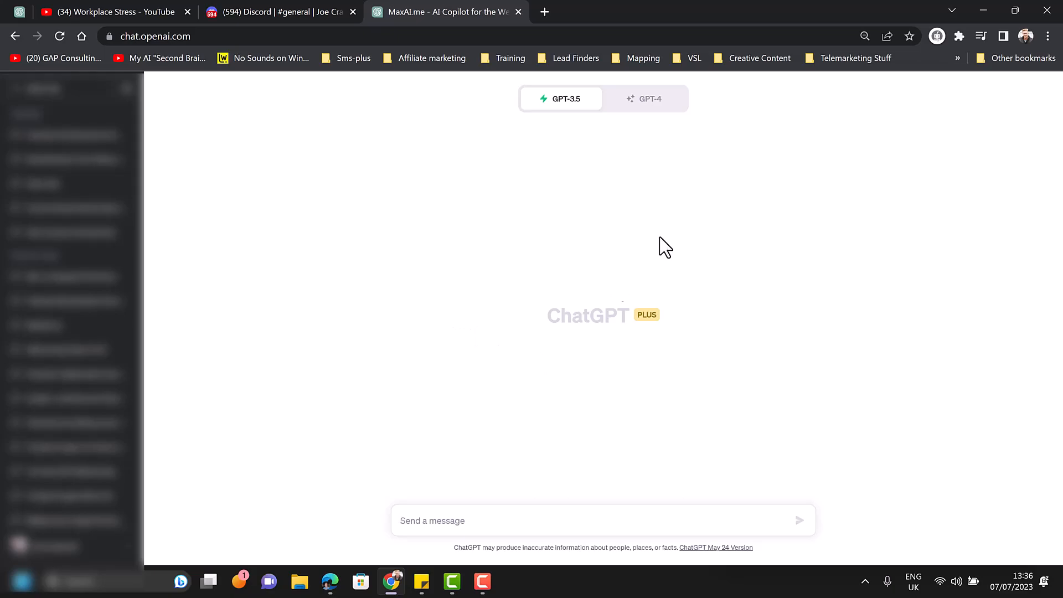
Step: Switch the chat to GPT-4 with the Plugins model and open the plugin store
{"action": "left_click", "coordinate": [671, 104]}
{"action": "mouse_move", "coordinate": [663, 109]}
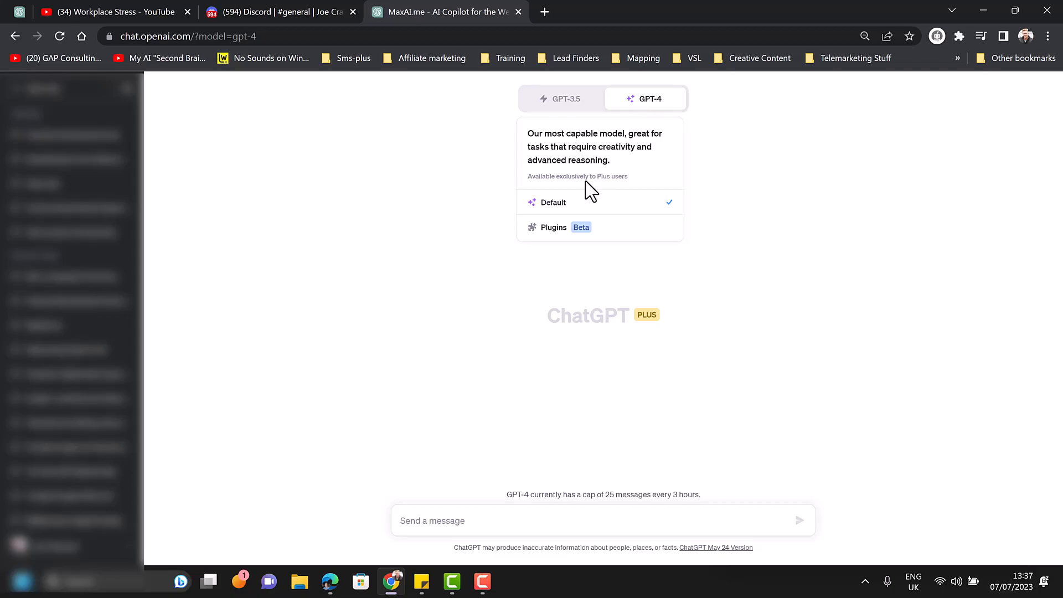
{"action": "left_click", "coordinate": [555, 227]}
{"action": "left_click", "coordinate": [630, 138]}
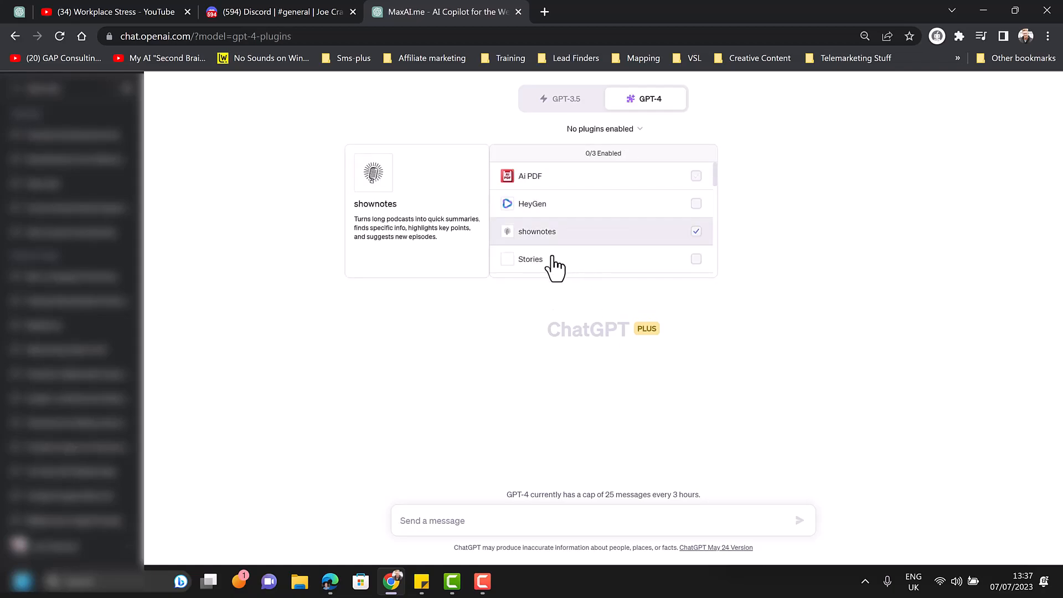
{"action": "scroll", "coordinate": [548, 260], "scroll_direction": "down", "scroll_amount": 5}
{"action": "scroll", "coordinate": [548, 260], "scroll_direction": "down", "scroll_amount": 1}
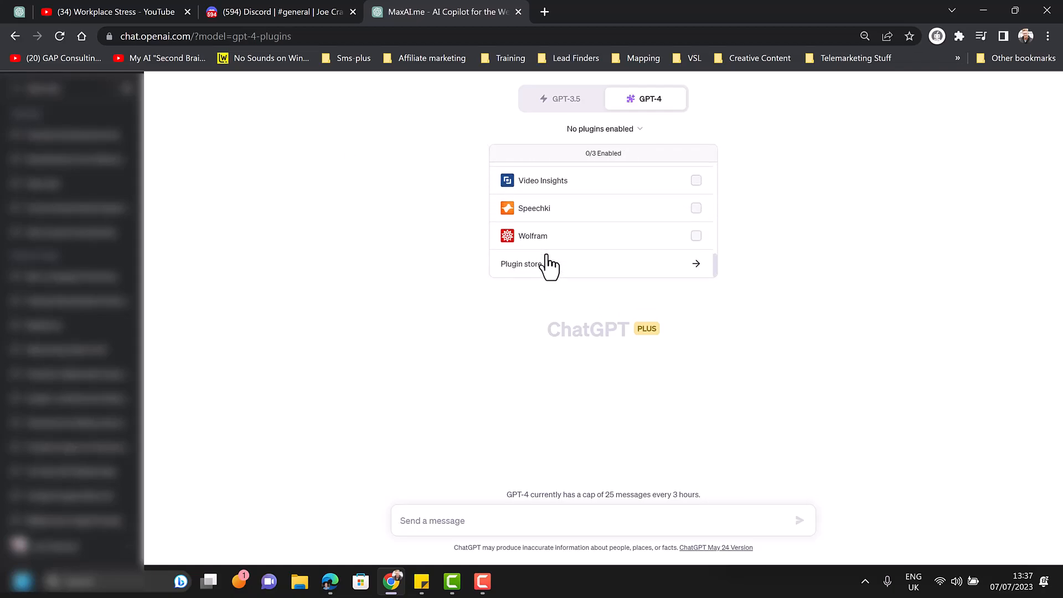
{"action": "left_click", "coordinate": [540, 265]}
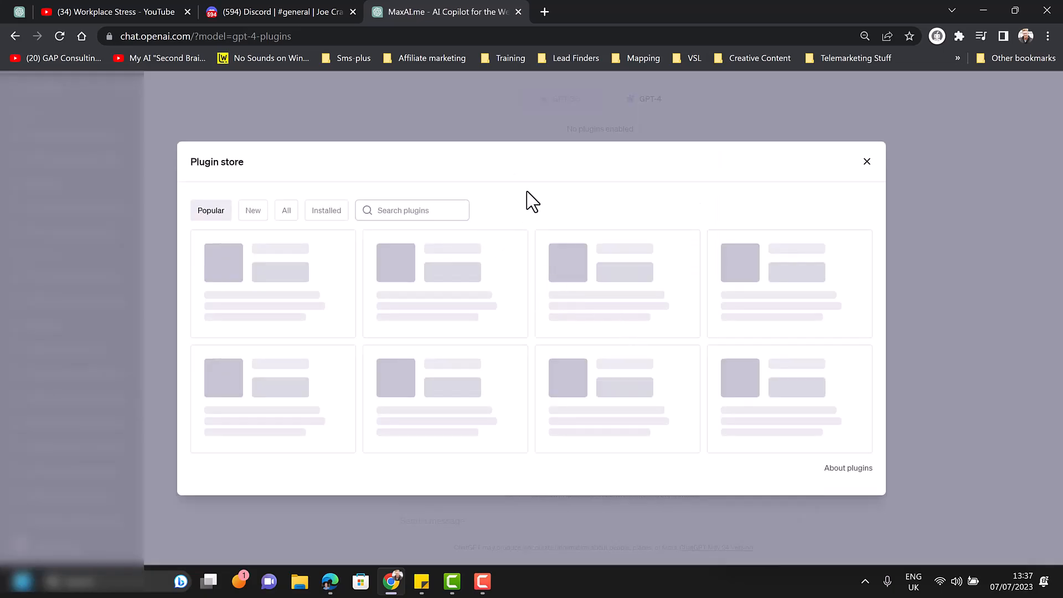
Step: Search the plugin store for "vox" and "ph" to check the VoxScript and Photorealistic plugins, and close the store
{"action": "left_click", "coordinate": [403, 210]}
{"action": "type", "text": "vox"}
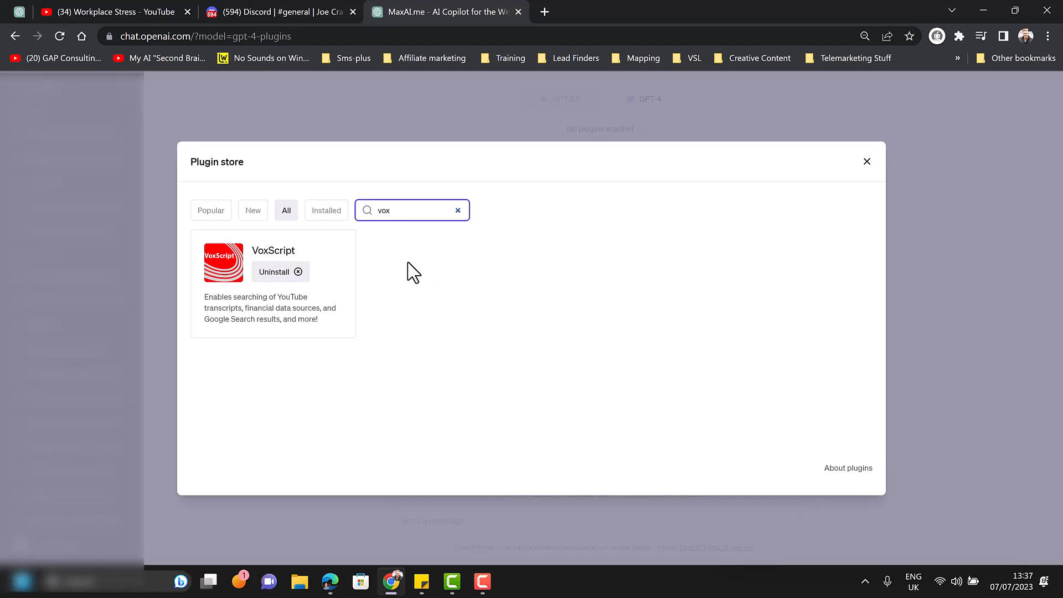
{"action": "key", "text": "ctrl+a"}
{"action": "key", "text": "BackSpace"}
{"action": "type", "text": "ph"}
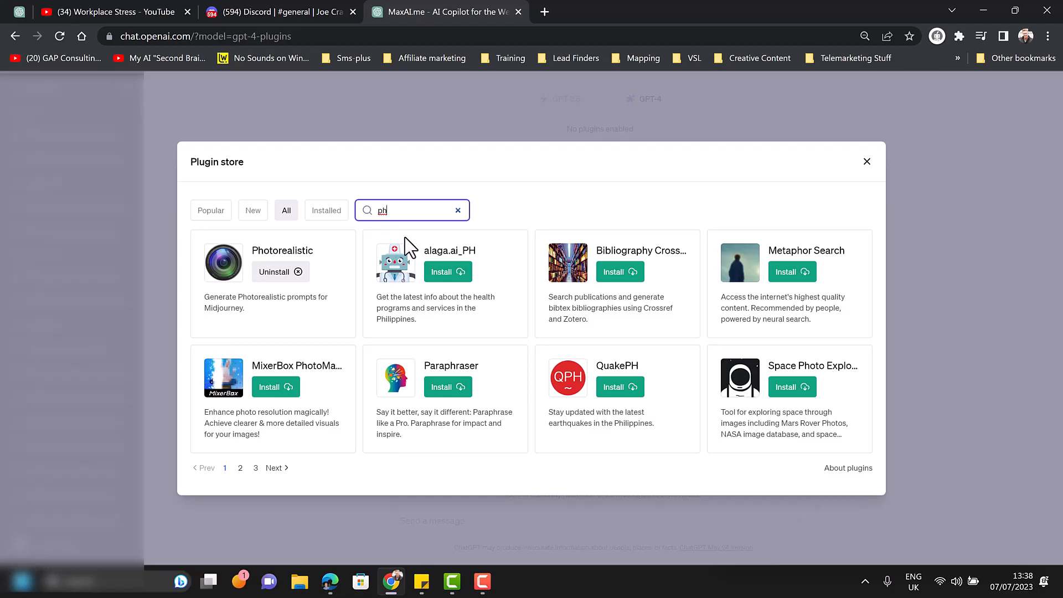
{"action": "left_click", "coordinate": [457, 210]}
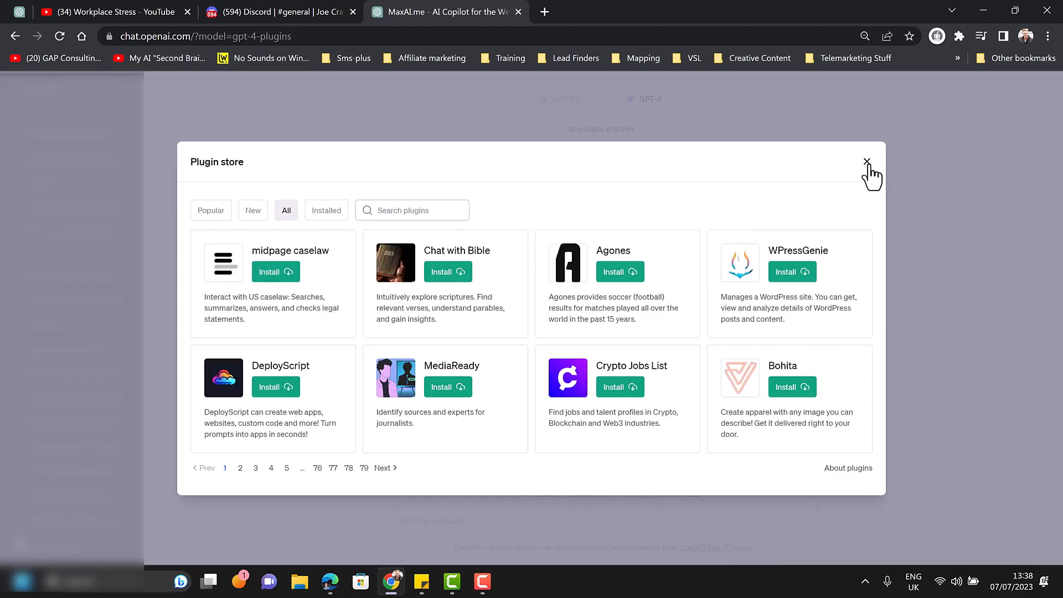
{"action": "left_click", "coordinate": [867, 161]}
Step: Enable the Photorealistic and VoxScript plugins for the new GPT-4 chat
{"action": "mouse_move", "coordinate": [645, 105]}
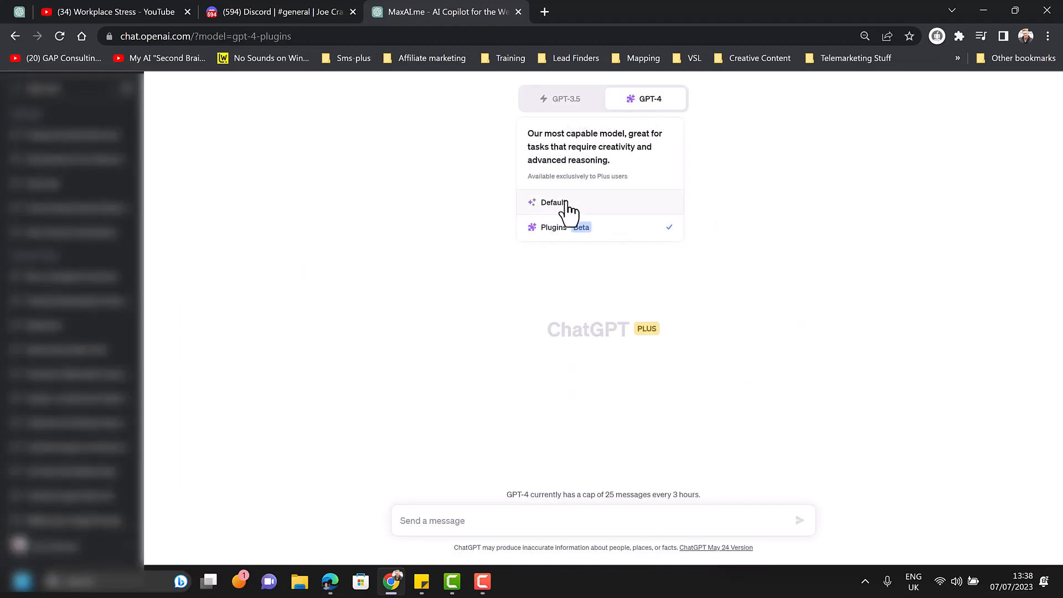
{"action": "left_click", "coordinate": [628, 135]}
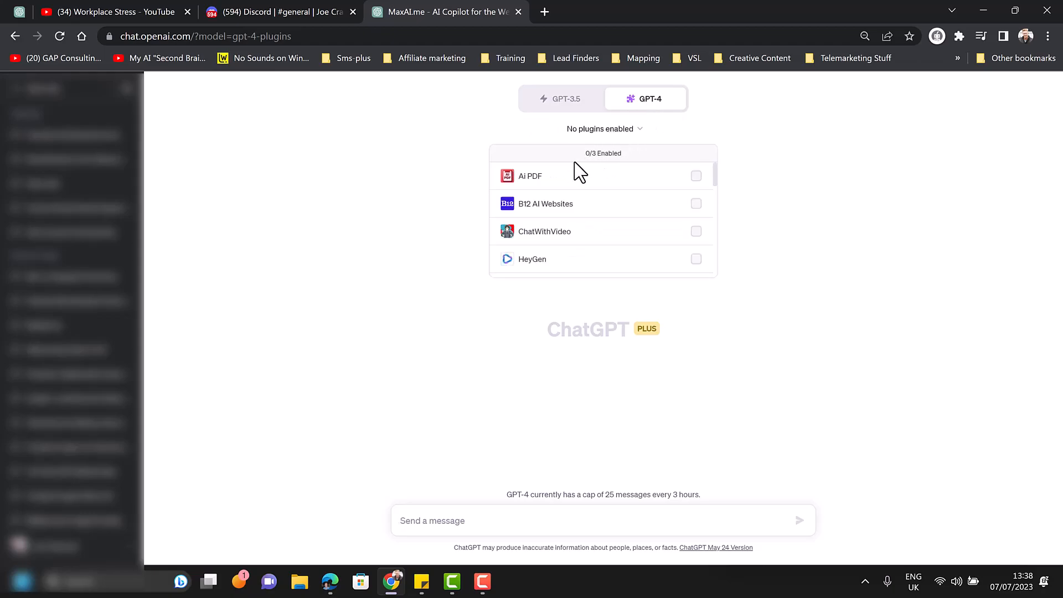
{"action": "scroll", "coordinate": [606, 241], "scroll_direction": "down", "scroll_amount": 3}
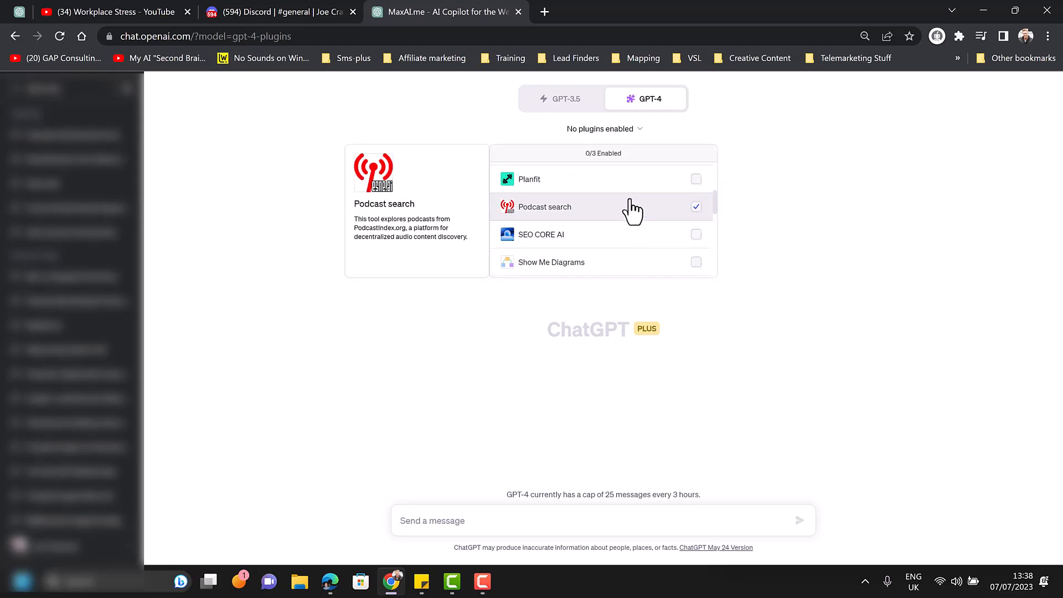
{"action": "scroll", "coordinate": [631, 221], "scroll_direction": "up", "scroll_amount": 1}
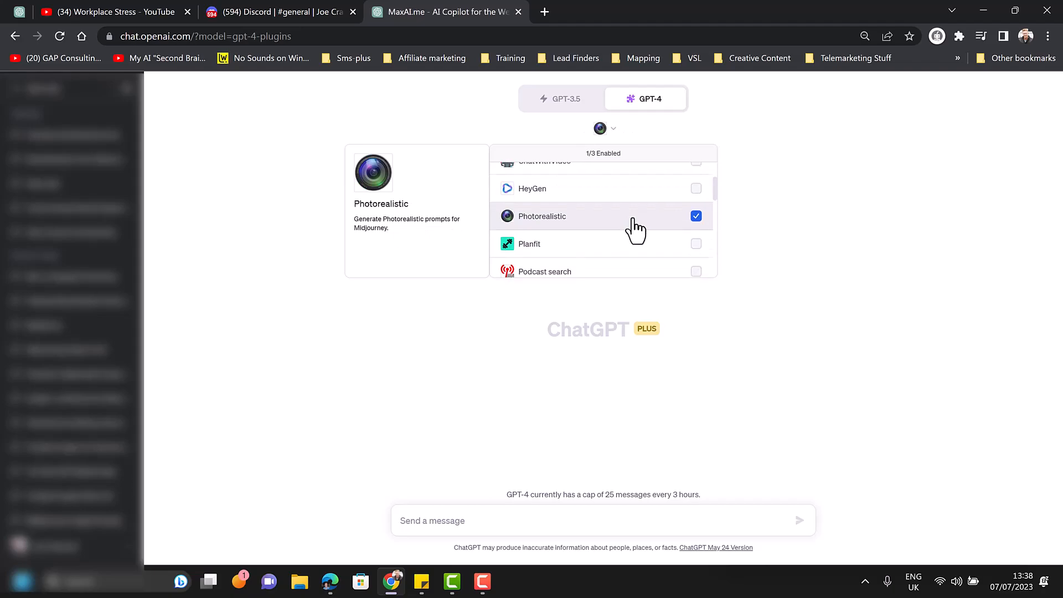
{"action": "scroll", "coordinate": [635, 228], "scroll_direction": "down", "scroll_amount": 4}
{"action": "scroll", "coordinate": [633, 218], "scroll_direction": "down", "scroll_amount": 2}
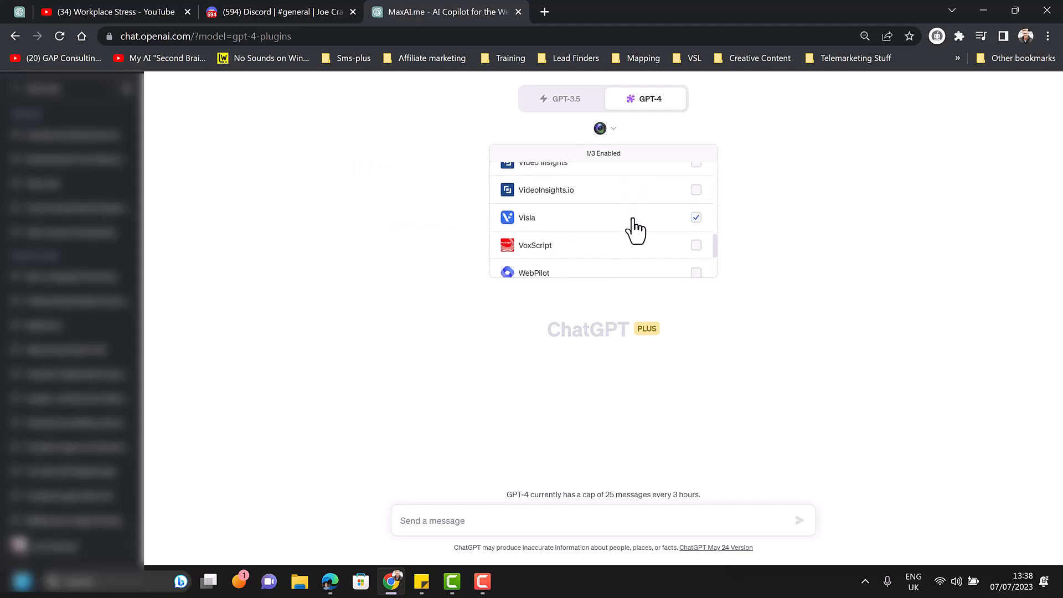
{"action": "left_click", "coordinate": [616, 250]}
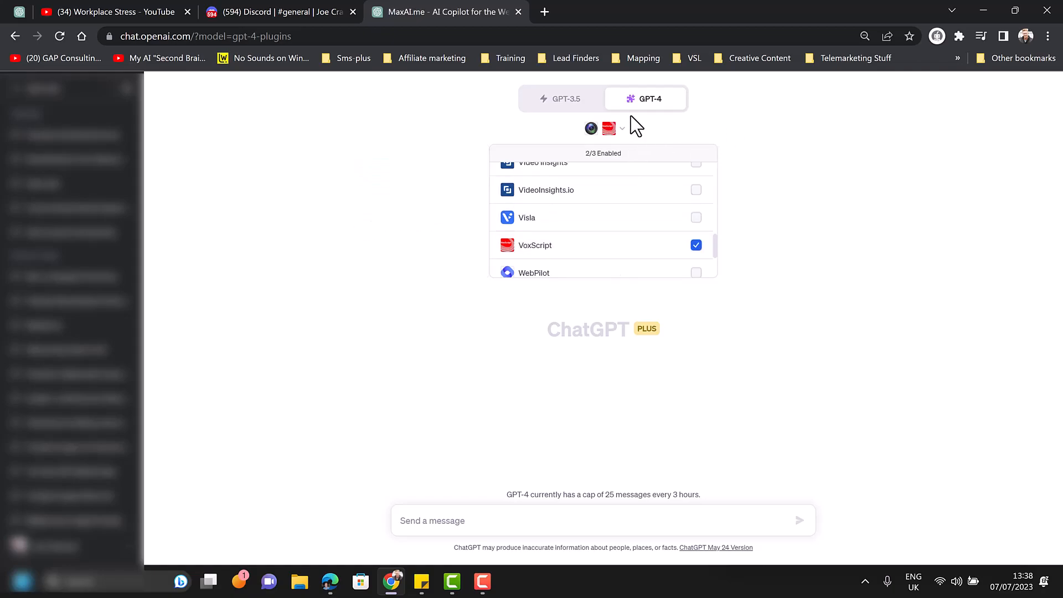
{"action": "left_click", "coordinate": [789, 118]}
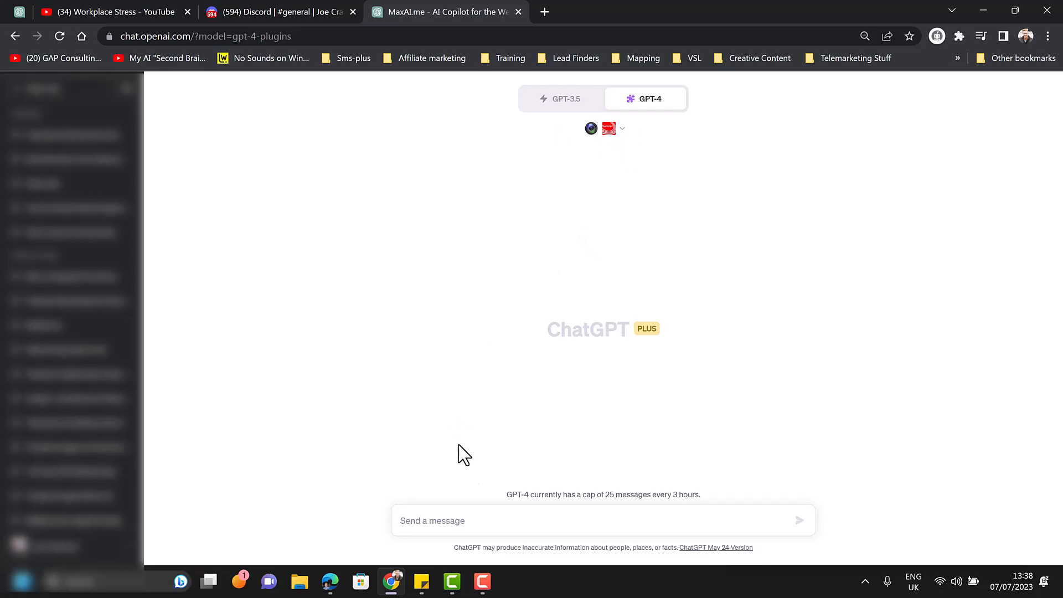
Step: Copy the social media post prompt from the sticky note into the ChatGPT message
{"action": "left_click", "coordinate": [420, 582]}
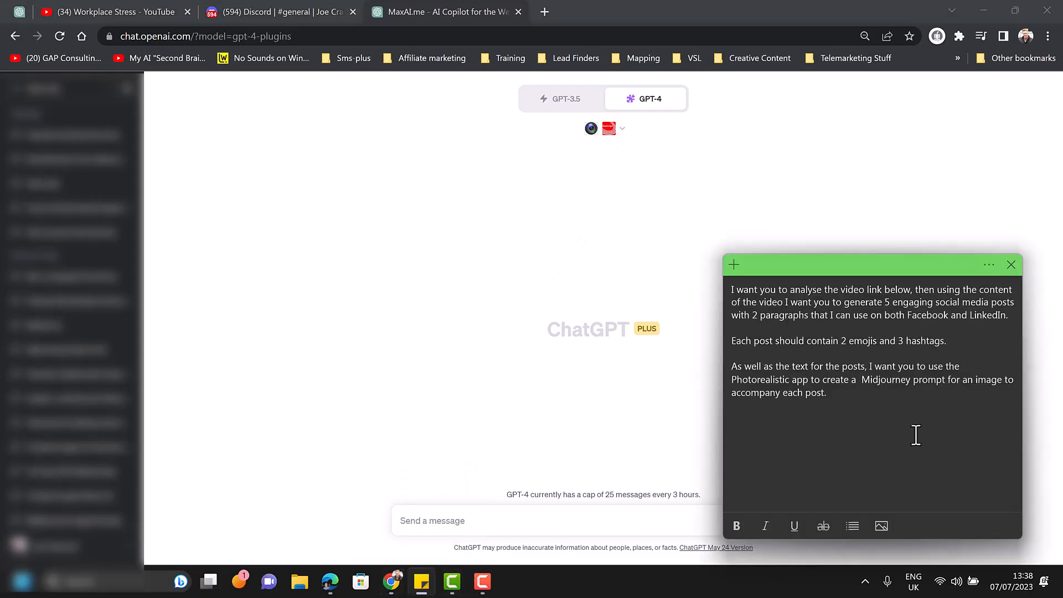
{"action": "left_click_drag", "start_coordinate": [820, 274], "coordinate": [278, 122]}
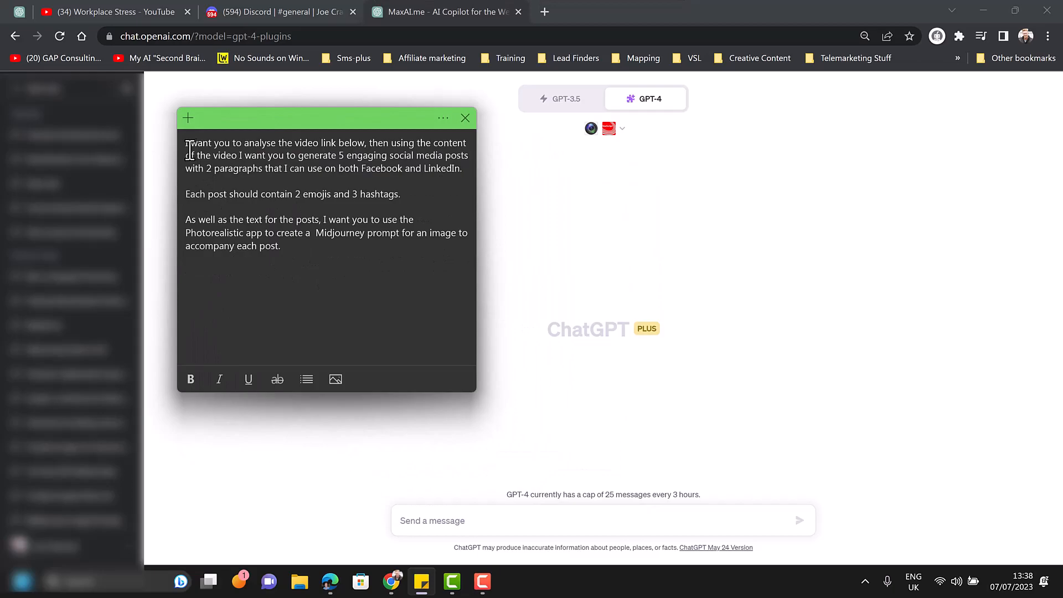
{"action": "left_click_drag", "start_coordinate": [189, 147], "coordinate": [421, 257]}
{"action": "key", "text": "ctrl+c"}
{"action": "left_click", "coordinate": [470, 520]}
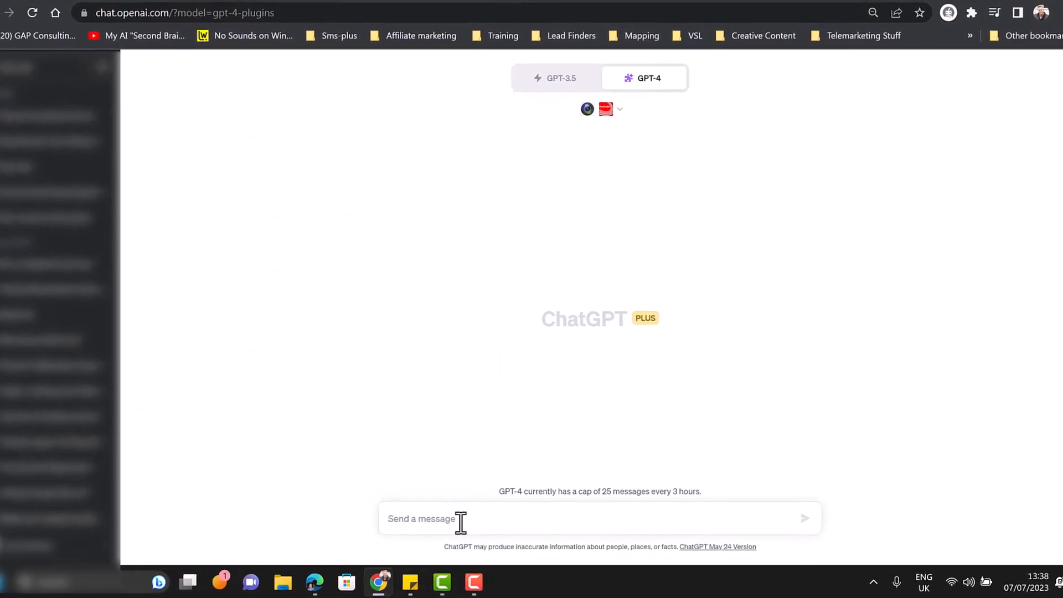
{"action": "key", "text": "ctrl+v"}
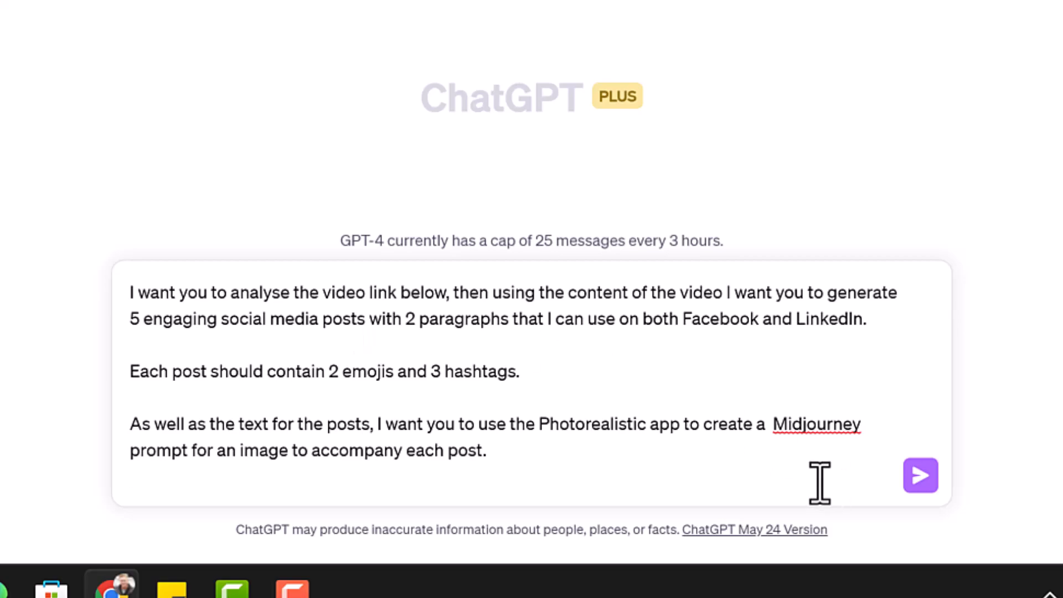
Step: Remove the extra space before "Midjourney" in the prompt and send the message
{"action": "left_click", "coordinate": [767, 424]}
{"action": "key", "text": "BackSpace"}
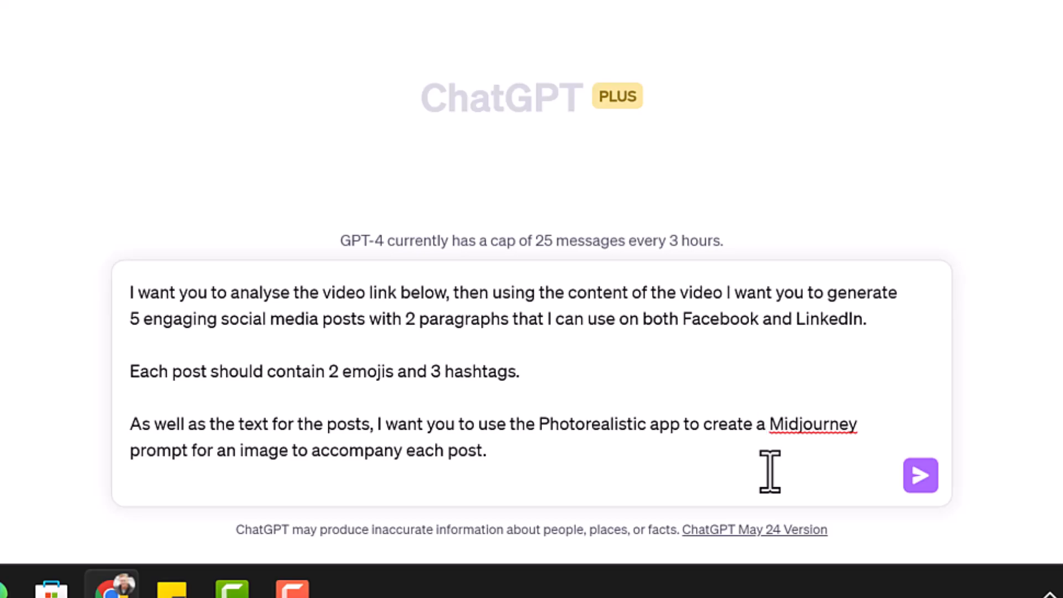
{"action": "left_click", "coordinate": [922, 475]}
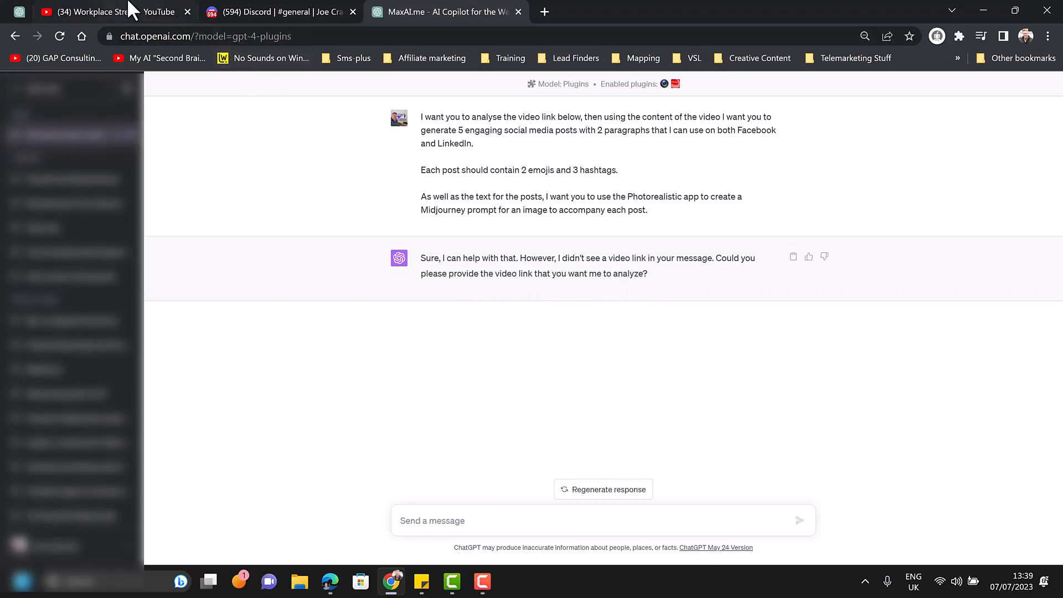
Step: Switch to YouTube and copy the share link of the "Workplace Stress" video
{"action": "left_click", "coordinate": [132, 11]}
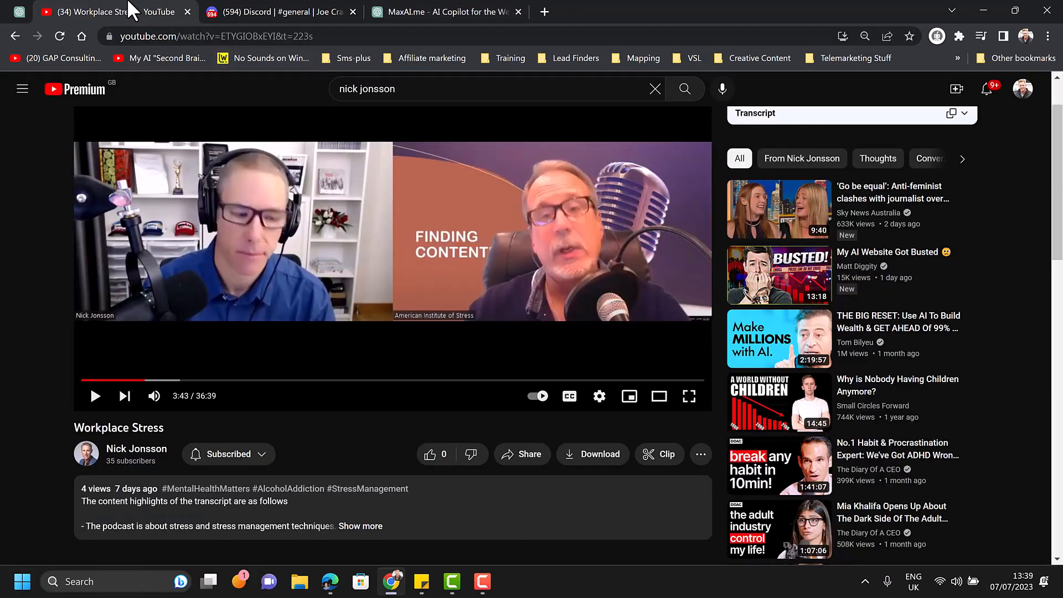
{"action": "left_click", "coordinate": [534, 459]}
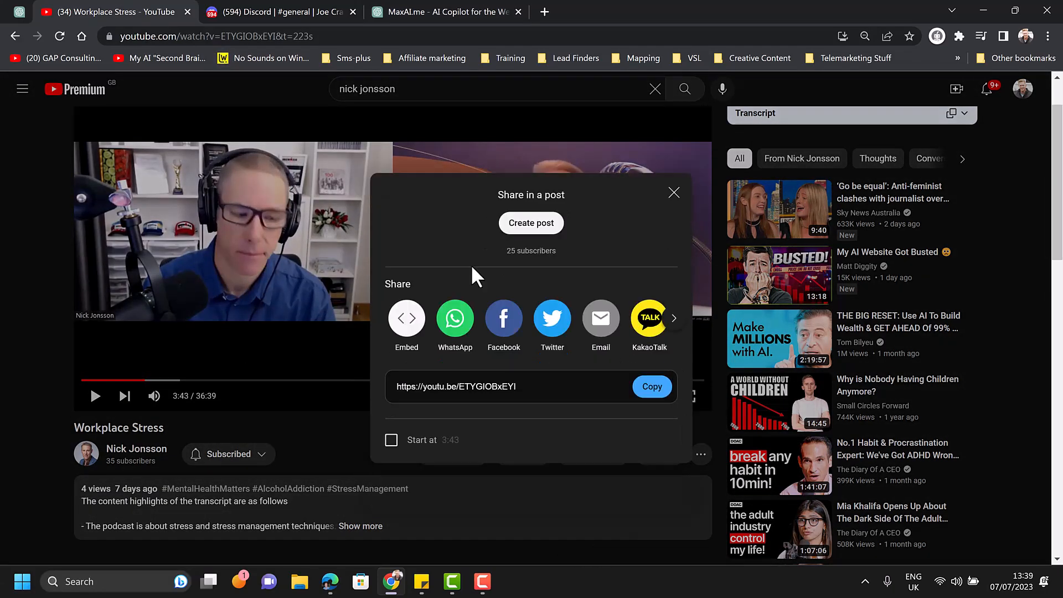
{"action": "left_click", "coordinate": [647, 388]}
{"action": "left_click", "coordinate": [674, 193]}
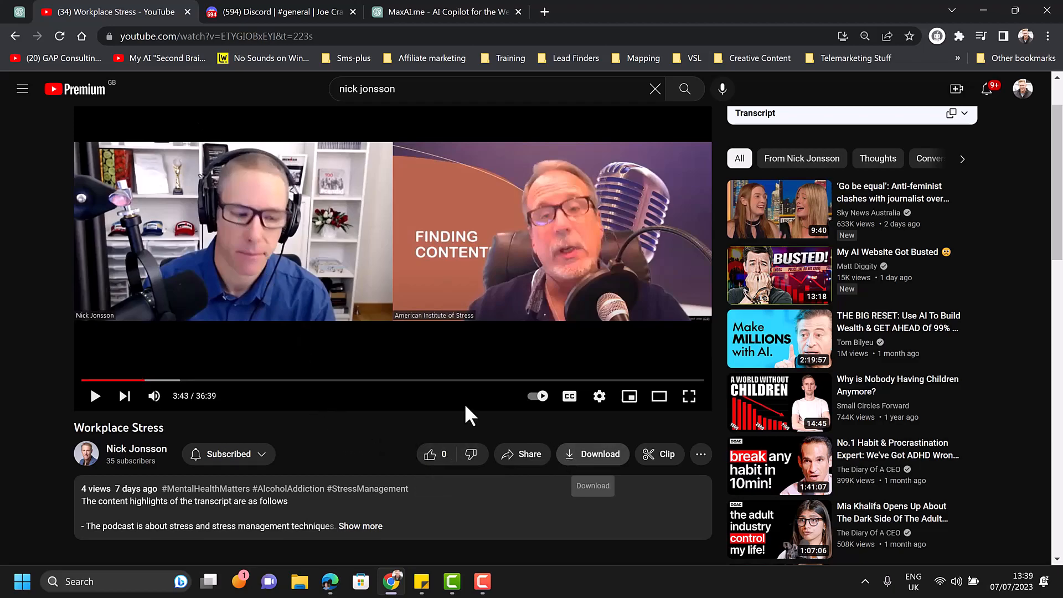
Step: Return to the ChatGPT conversation and send the copied video link as the reply
{"action": "left_click", "coordinate": [417, 13]}
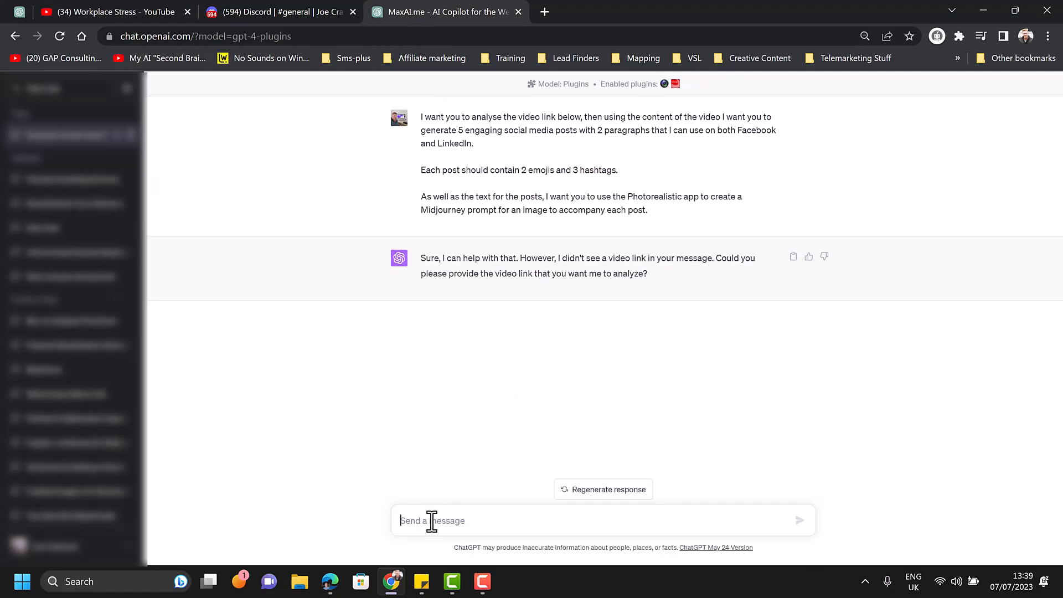
{"action": "key", "text": "ctrl+v"}
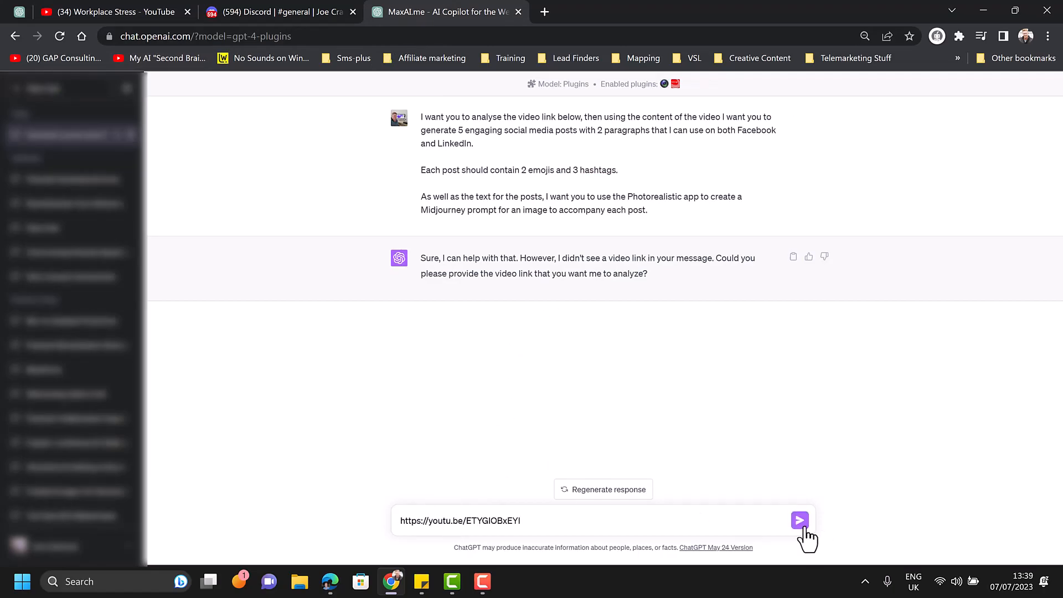
{"action": "left_click", "coordinate": [803, 526]}
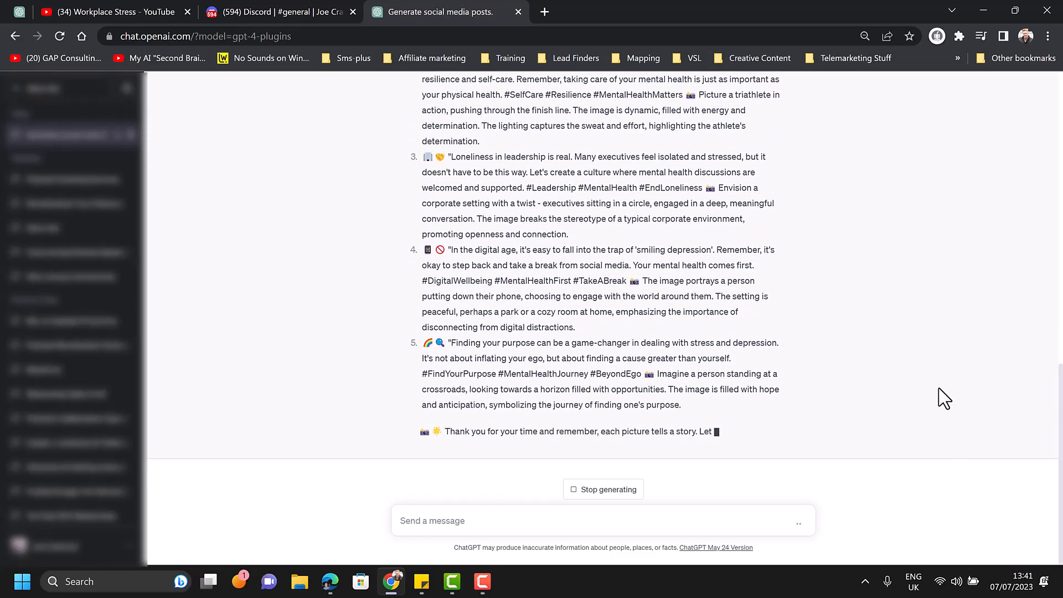
Step: Review the generated social media posts, highlighting the fourth post's text and its accompanying image description
{"action": "scroll", "coordinate": [666, 411], "scroll_direction": "up", "scroll_amount": 5}
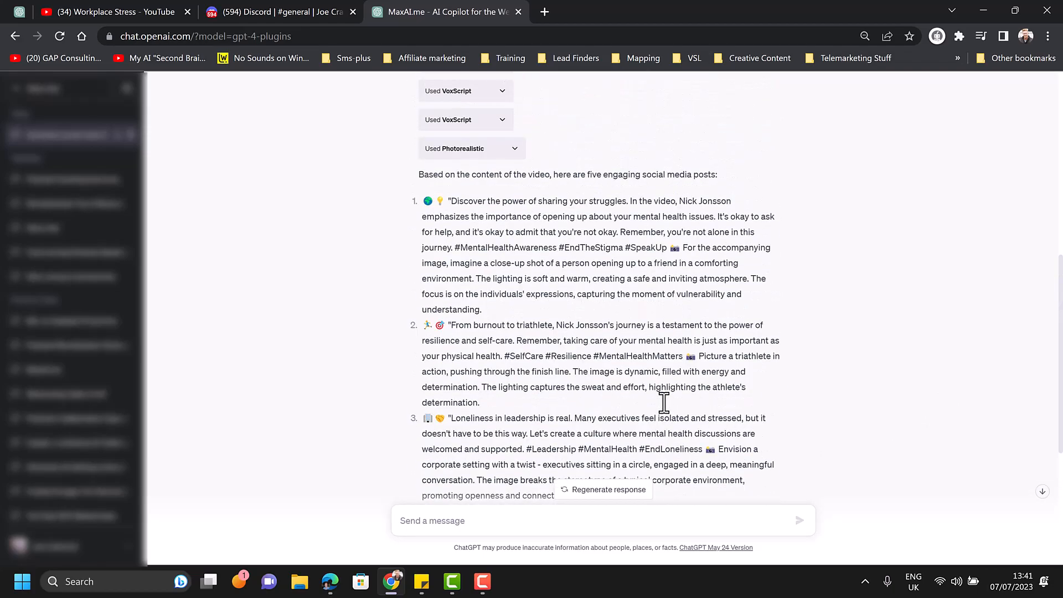
{"action": "scroll", "coordinate": [675, 408], "scroll_direction": "down", "scroll_amount": 4}
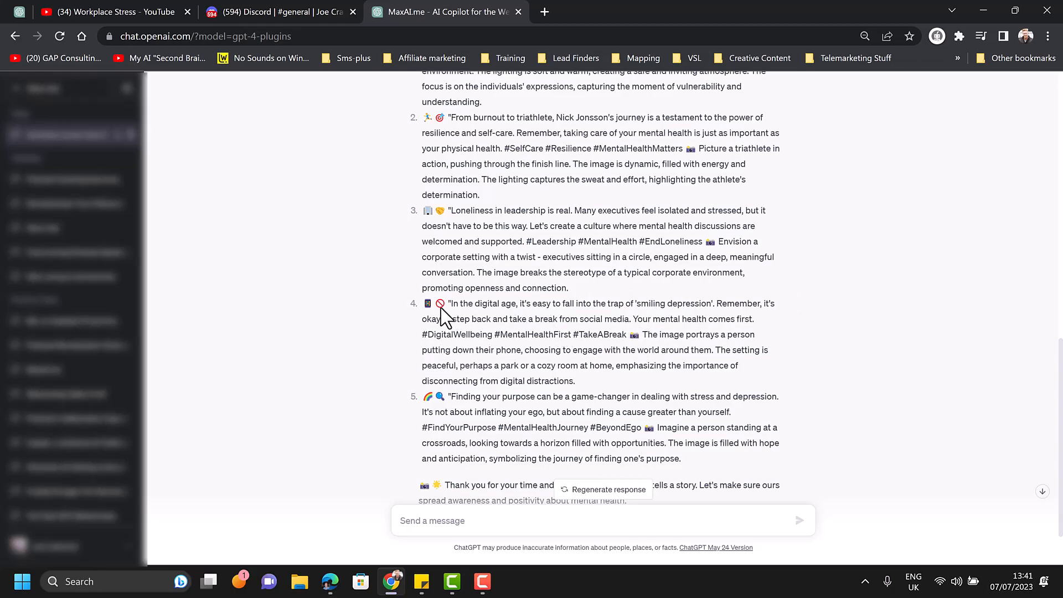
{"action": "left_click_drag", "start_coordinate": [449, 303], "coordinate": [636, 336]}
{"action": "left_click", "coordinate": [642, 339]}
{"action": "left_click_drag", "start_coordinate": [644, 335], "coordinate": [777, 383]}
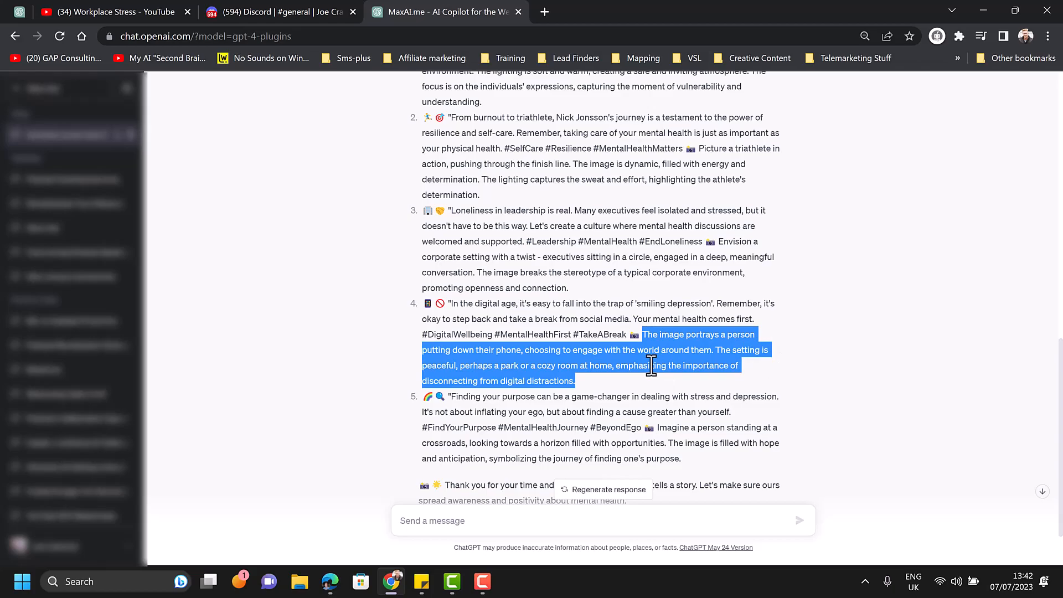
Step: Switch to Discord, look at the Midjourney server's newbies-152 channel, and return to the personal AI Art server's general channel
{"action": "left_click", "coordinate": [298, 11]}
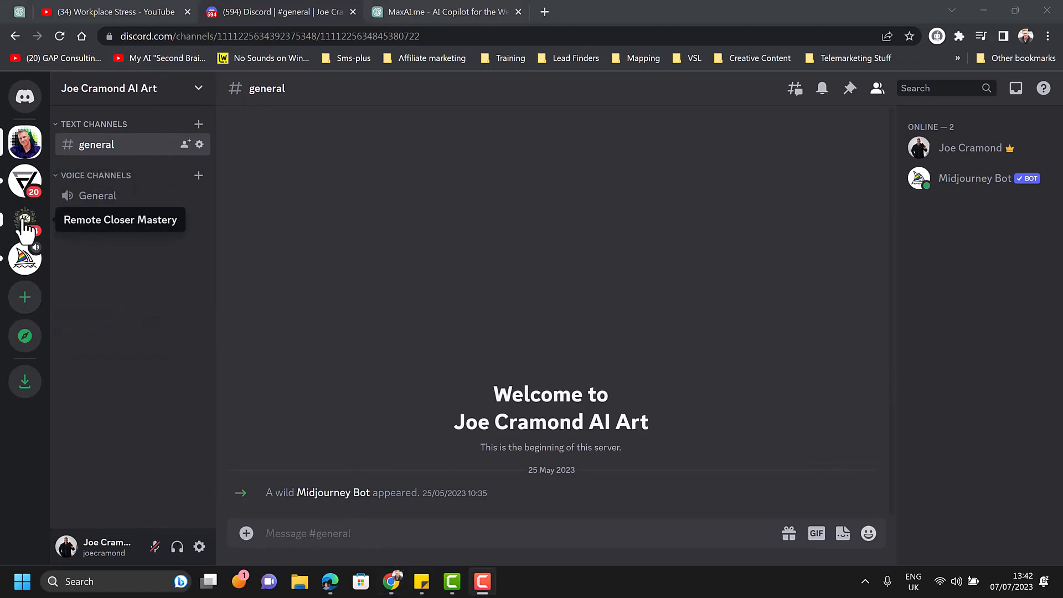
{"action": "left_click", "coordinate": [25, 260]}
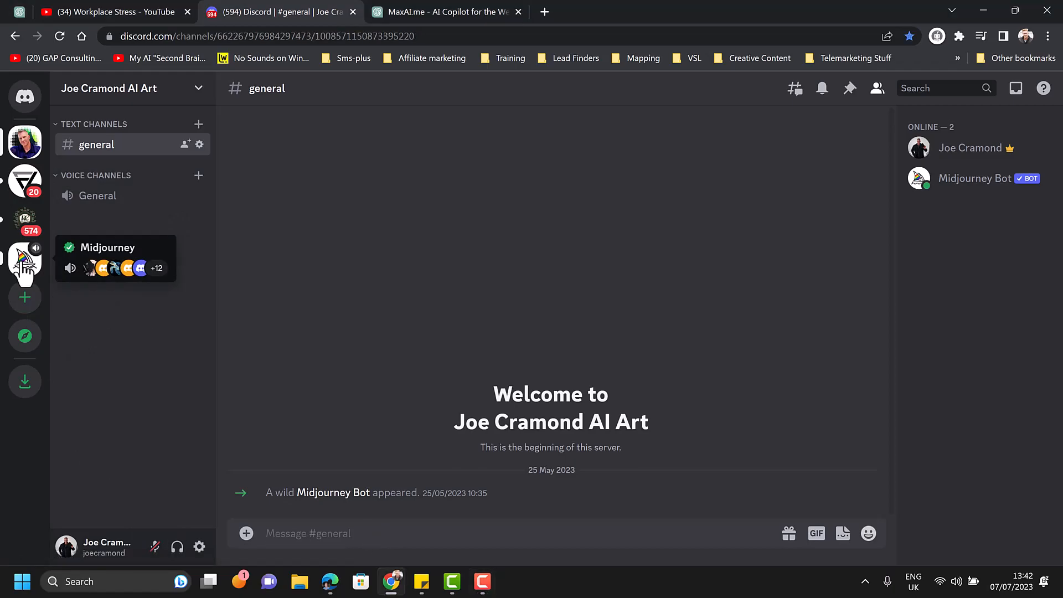
{"action": "left_click", "coordinate": [22, 274]}
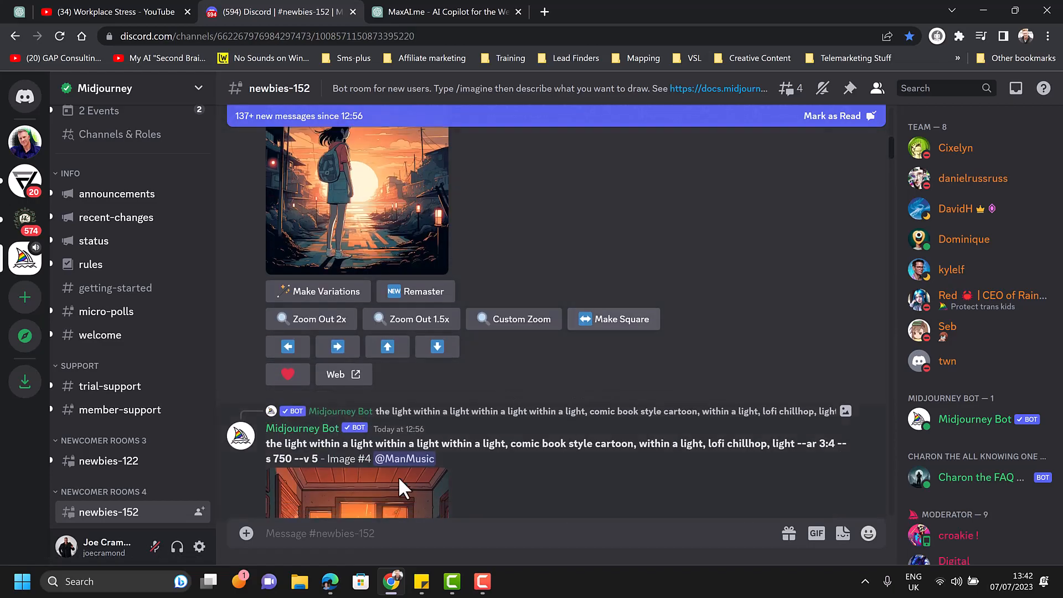
{"action": "key", "text": "F9"}
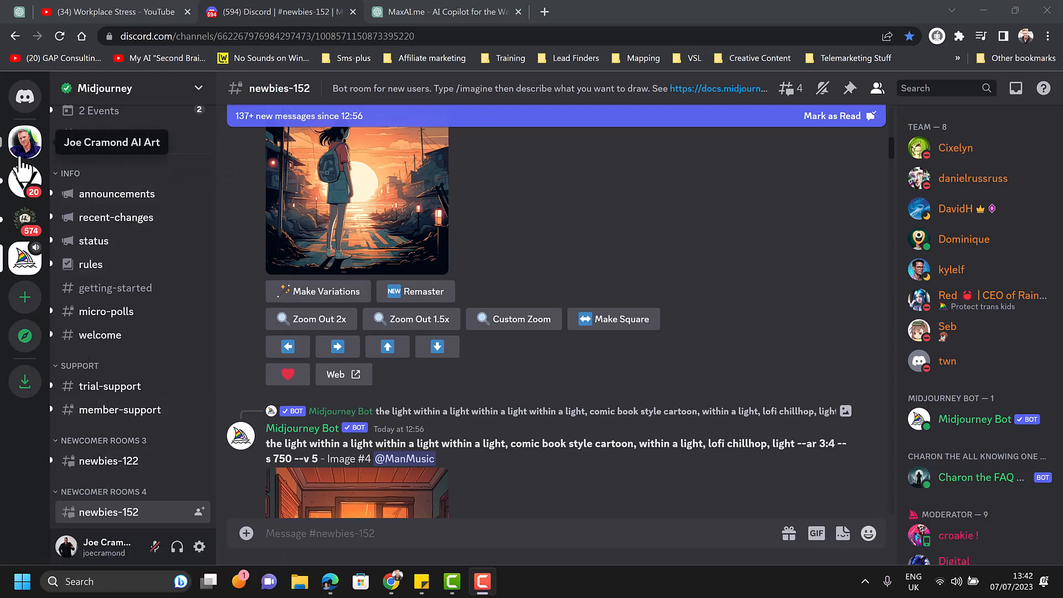
{"action": "left_click", "coordinate": [25, 142]}
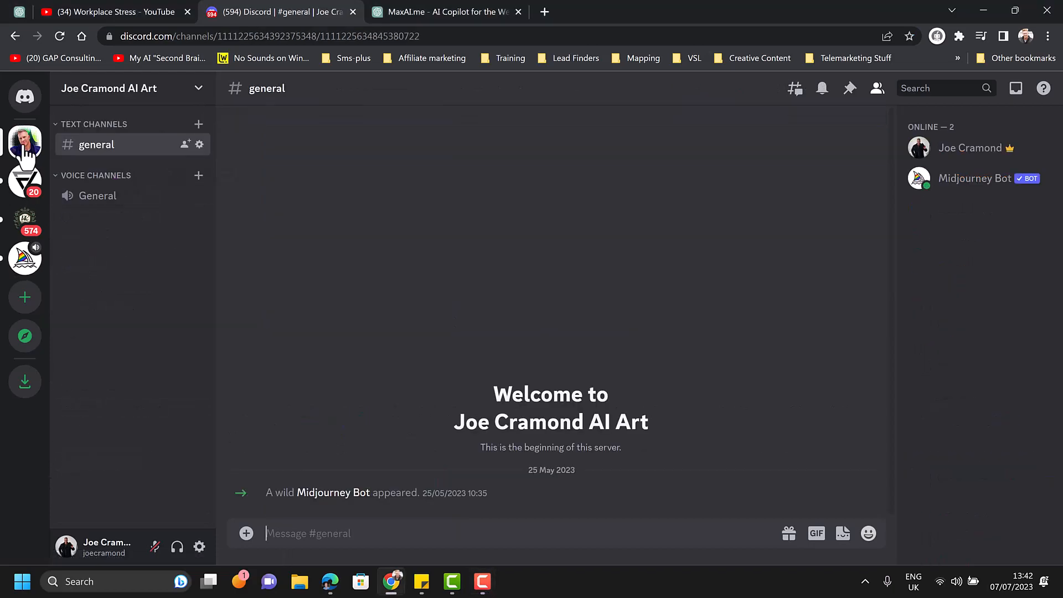
{"action": "key", "text": "F9"}
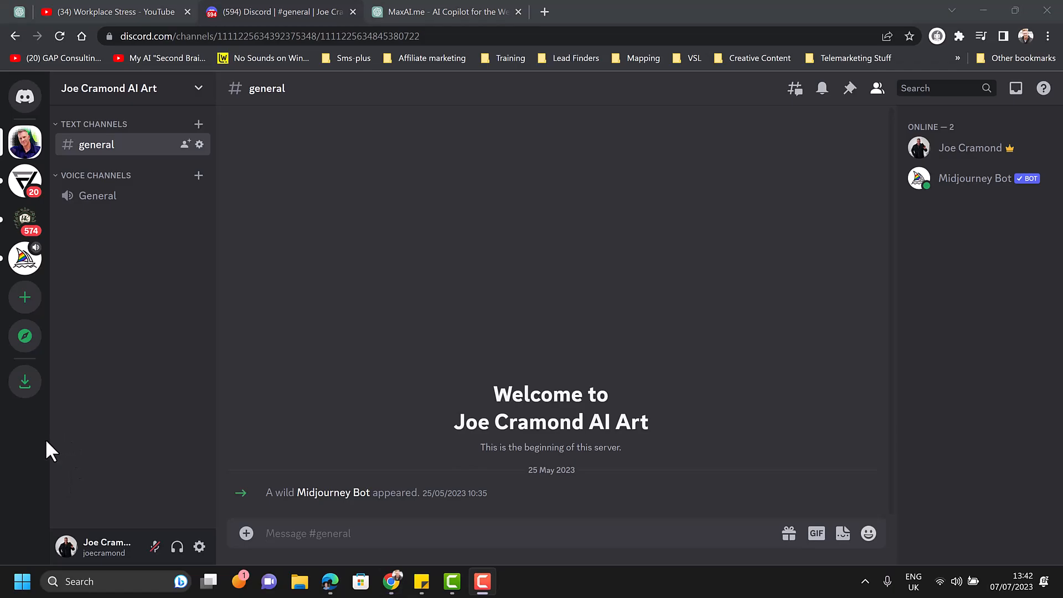
Step: Submit a Midjourney /imagine command with the copied image description of a person putting down their phone in a peaceful setting
{"action": "left_click", "coordinate": [283, 534]}
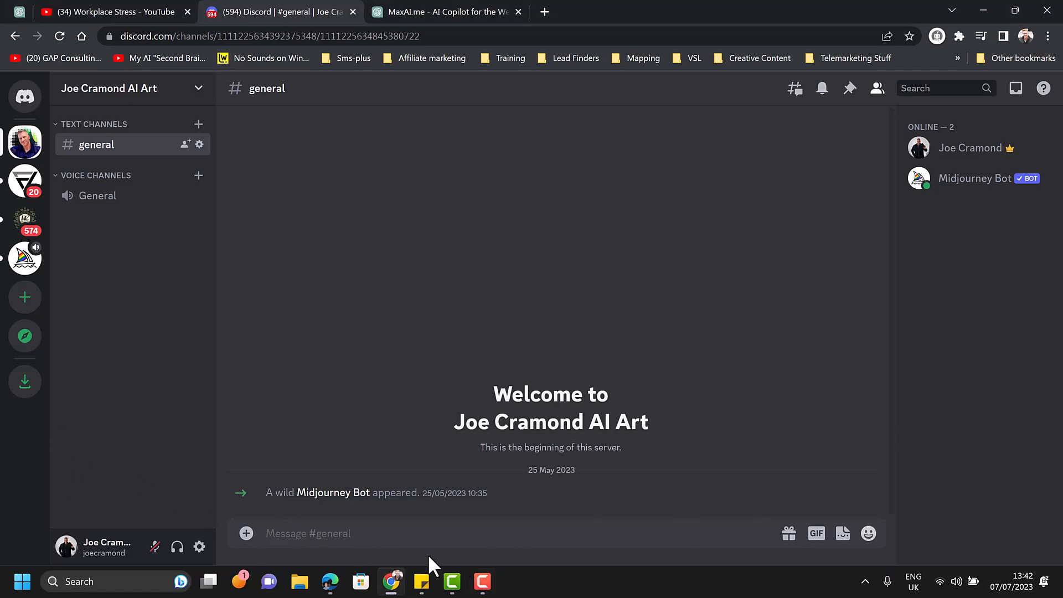
{"action": "type", "text": "/"}
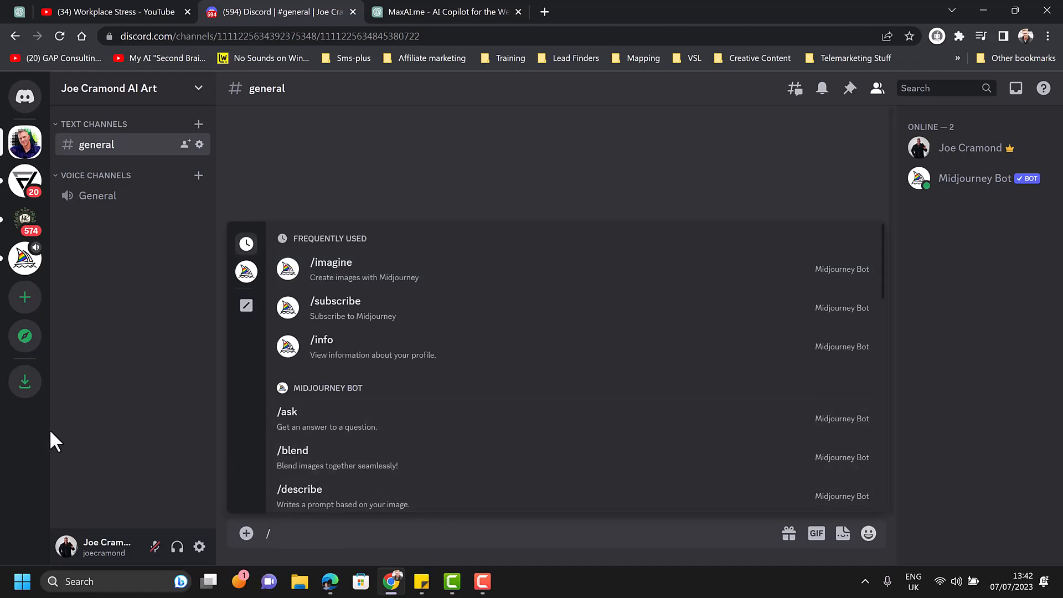
{"action": "key", "text": "F9"}
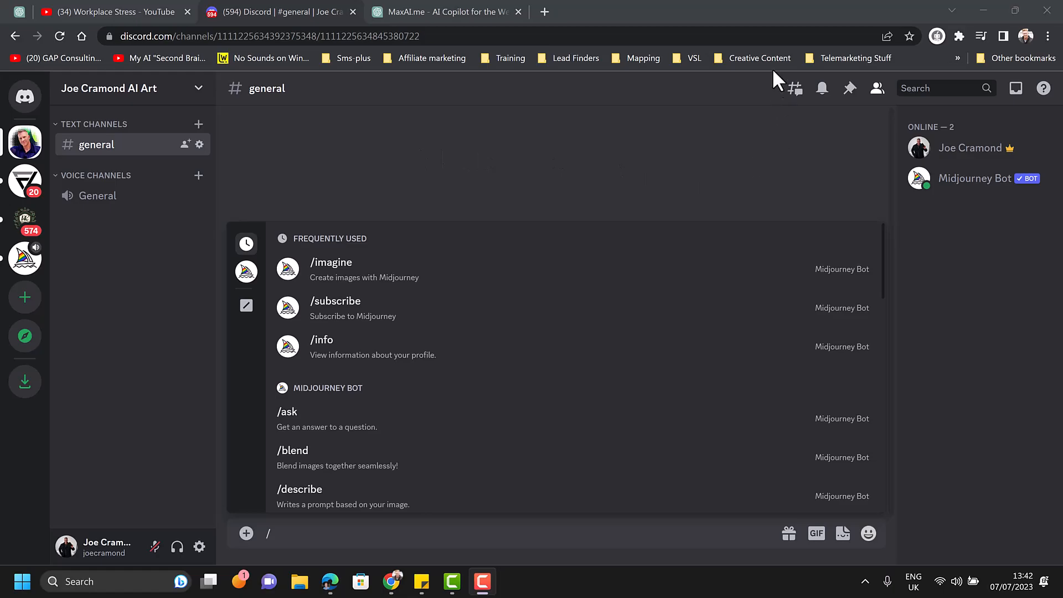
{"action": "left_click", "coordinate": [335, 285]}
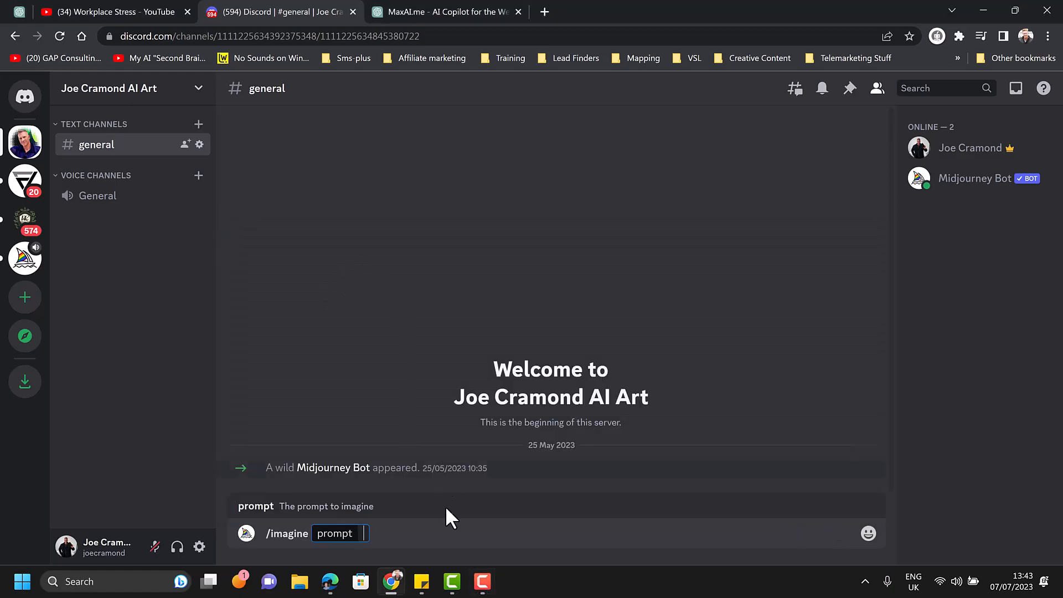
{"action": "type", "text": "The image portrays a person putting down their phone, choosing to engage with the world around them. The setting is peaceful, perhaps a park or a cozy room at home, emphasizing the importance of disconnecting from digital distractions."}
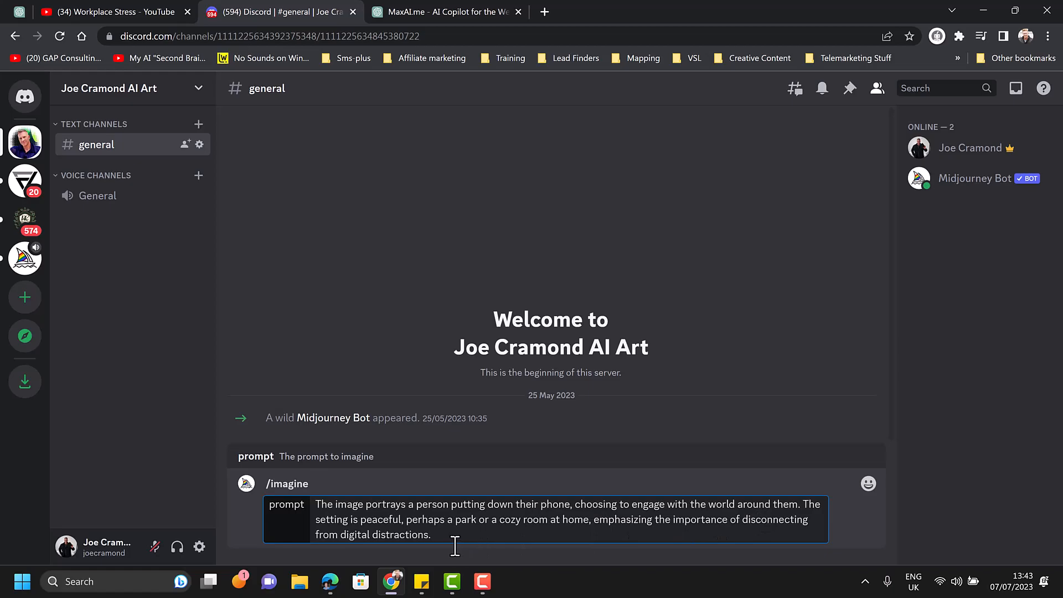
{"action": "key", "text": "Return"}
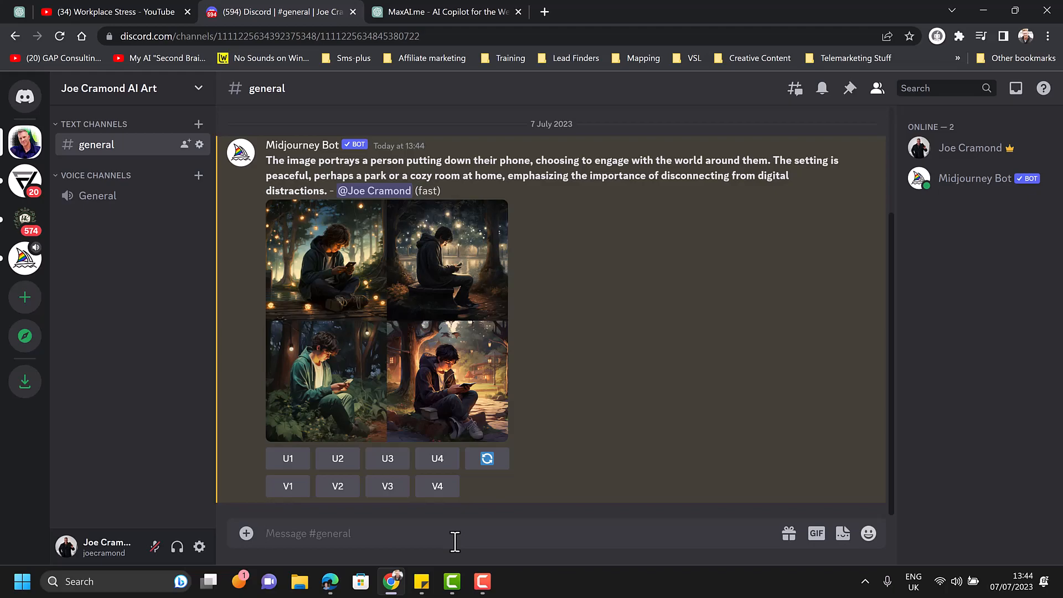
Step: Upscale the fourth image of the generated Midjourney grid and view the upscaled result enlarged
{"action": "key", "text": "ctrl+plus"}
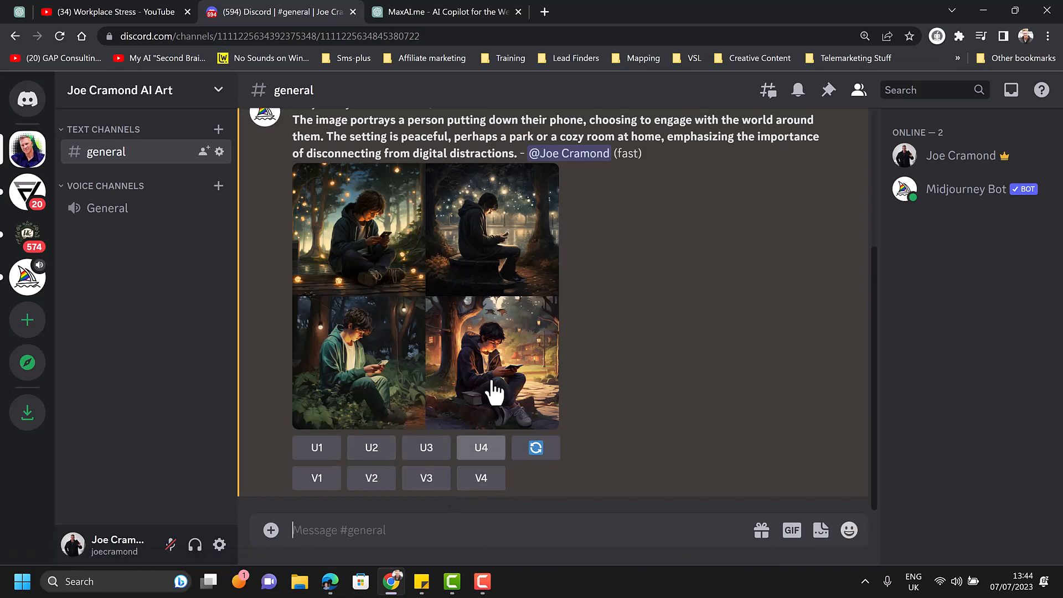
{"action": "left_click", "coordinate": [479, 449]}
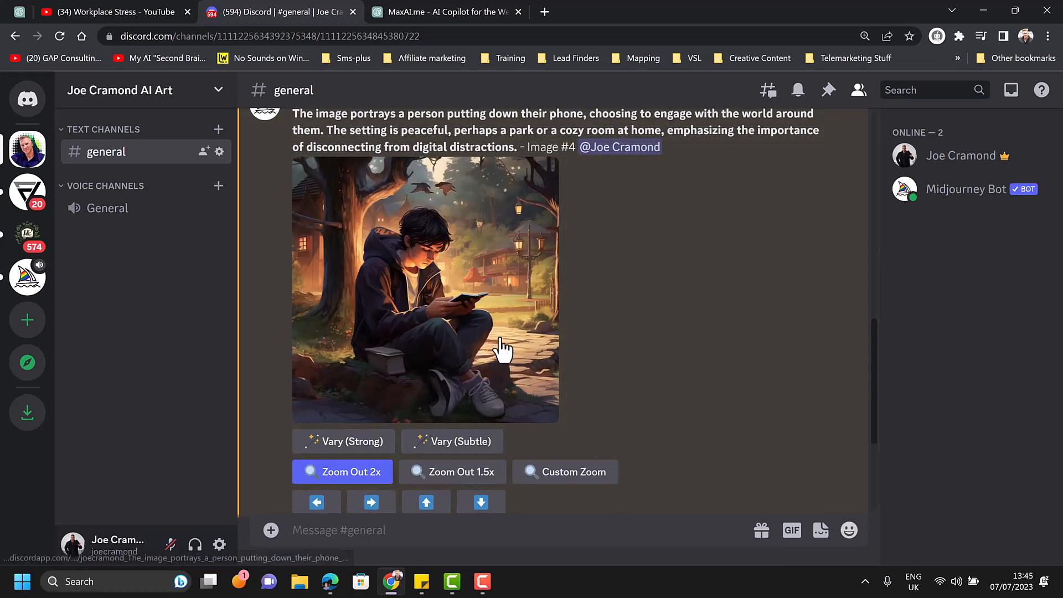
{"action": "left_click", "coordinate": [450, 316]}
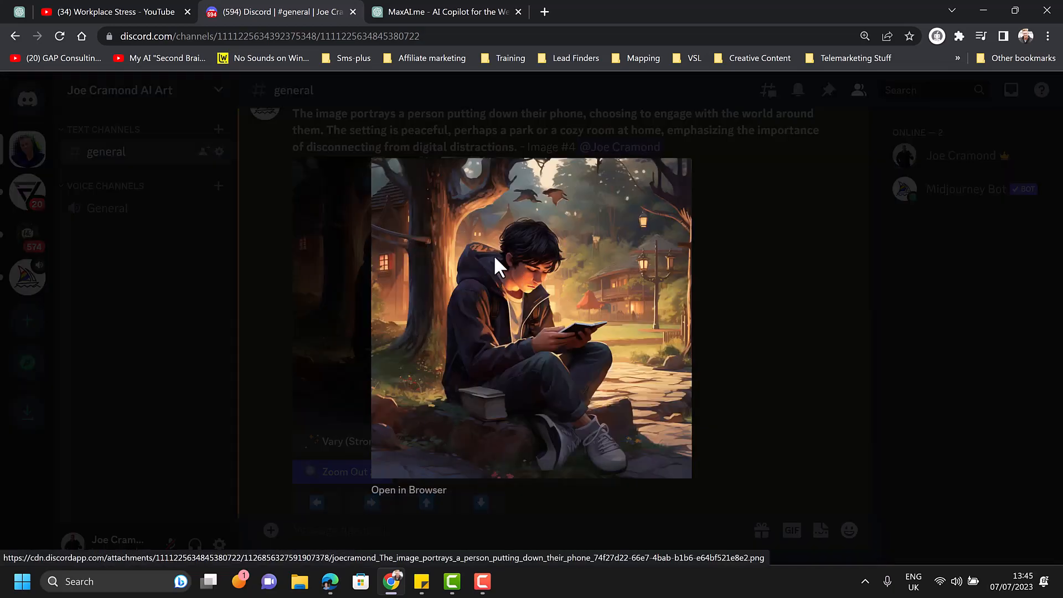
Step: Open the upscaled image in the browser and save it as "Boy sitting alone.png"
{"action": "left_click", "coordinate": [417, 477]}
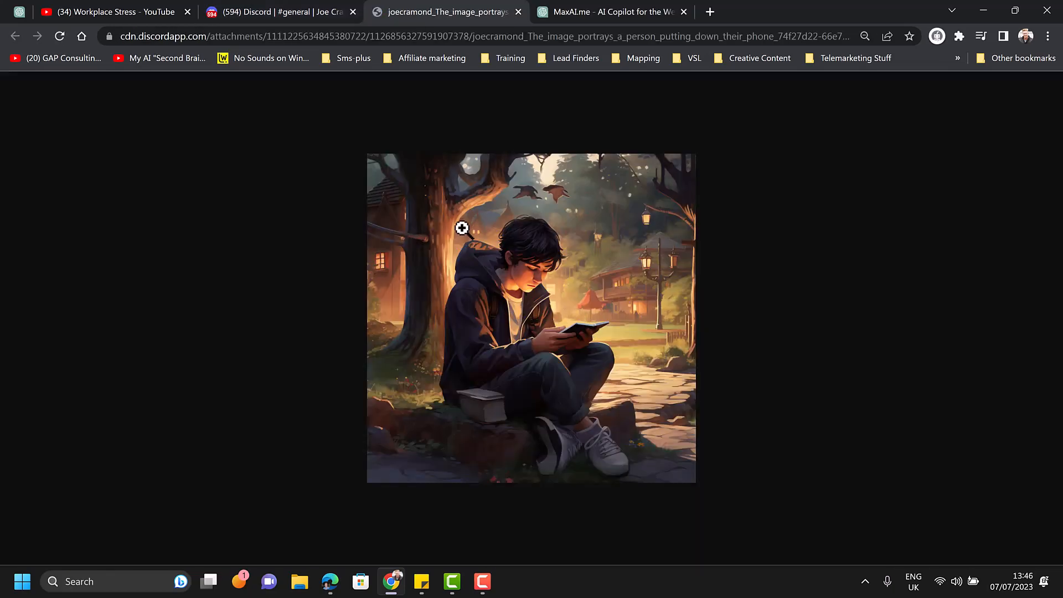
{"action": "right_click", "coordinate": [461, 227]}
{"action": "left_click", "coordinate": [527, 259]}
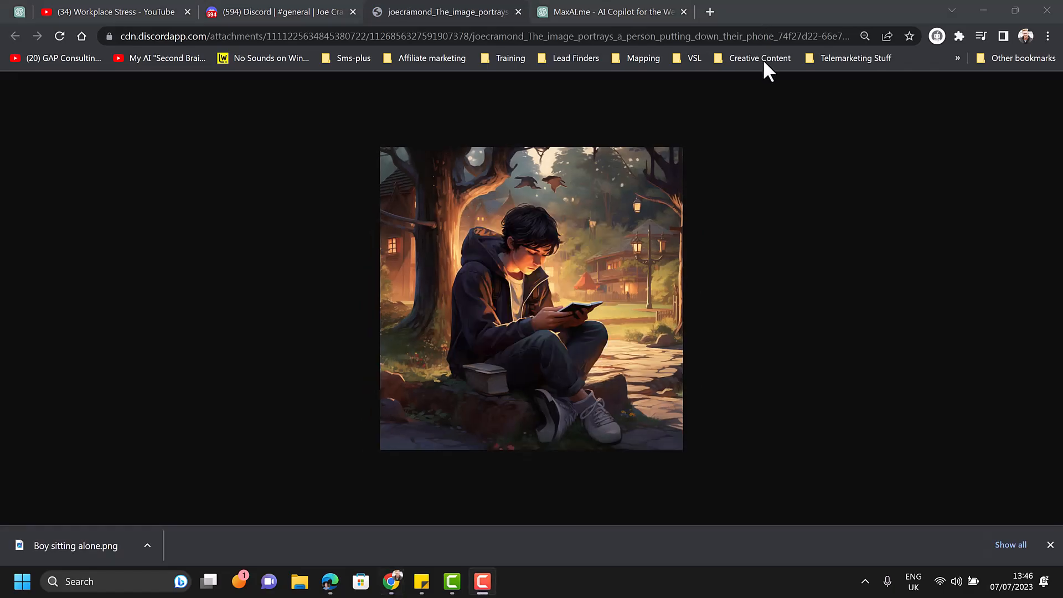
Step: Open LinkedIn in a new browser tab and start a new post from the home feed
{"action": "left_click", "coordinate": [708, 11]}
{"action": "left_click", "coordinate": [359, 382]}
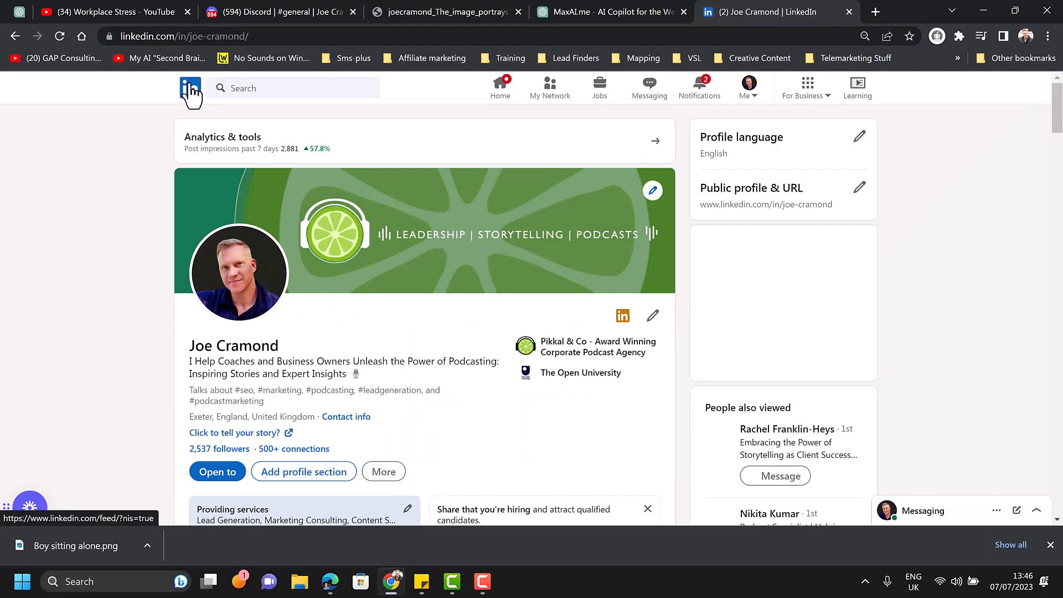
{"action": "left_click", "coordinate": [190, 88]}
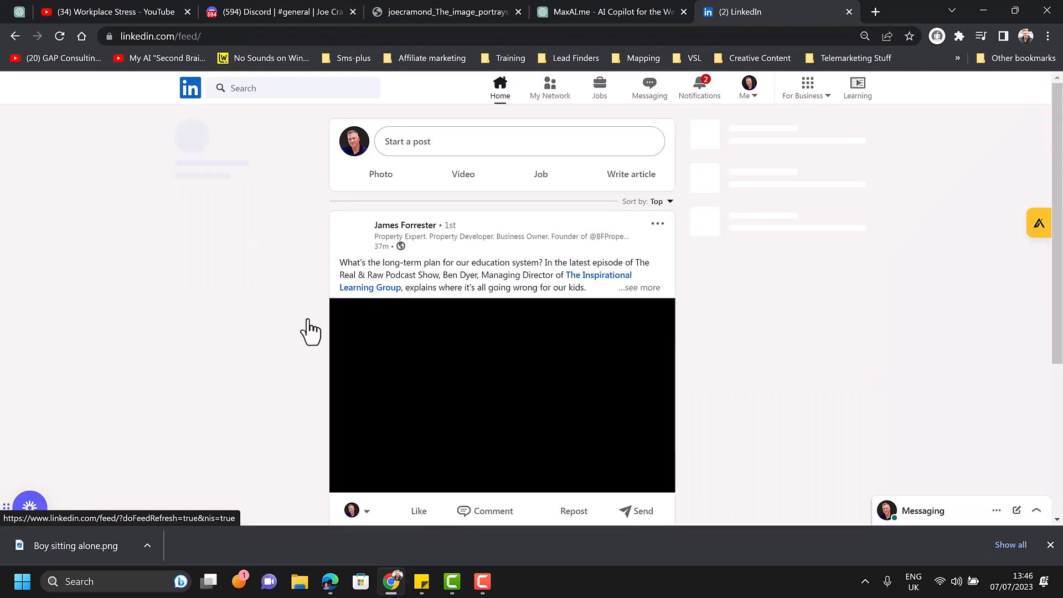
{"action": "left_click", "coordinate": [409, 146]}
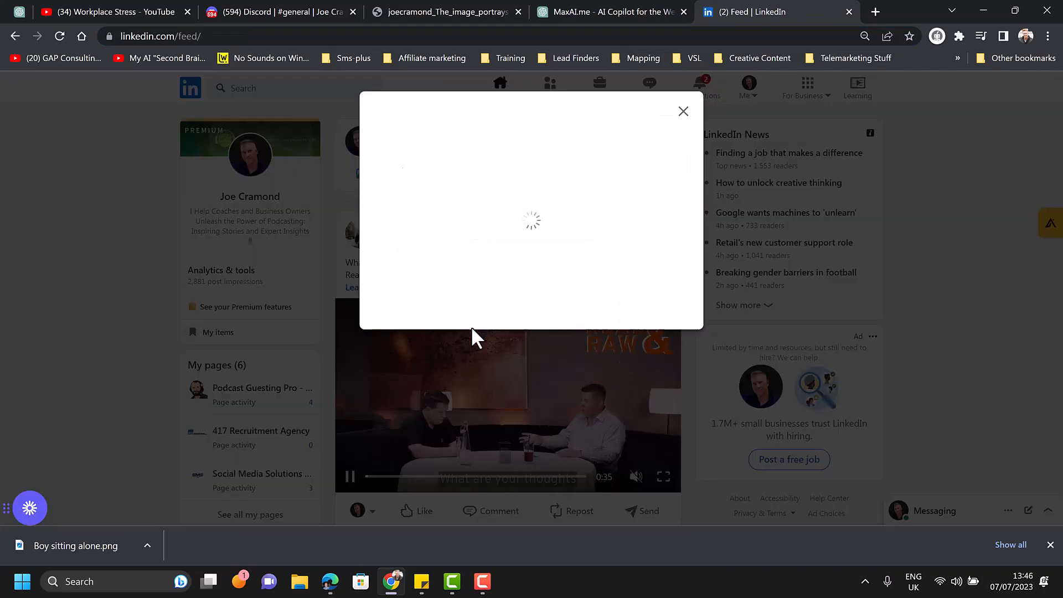
Step: Switch to the ChatGPT conversation and copy the fourth post's text with its emojis and hashtags, without the image description
{"action": "left_click", "coordinate": [570, 12]}
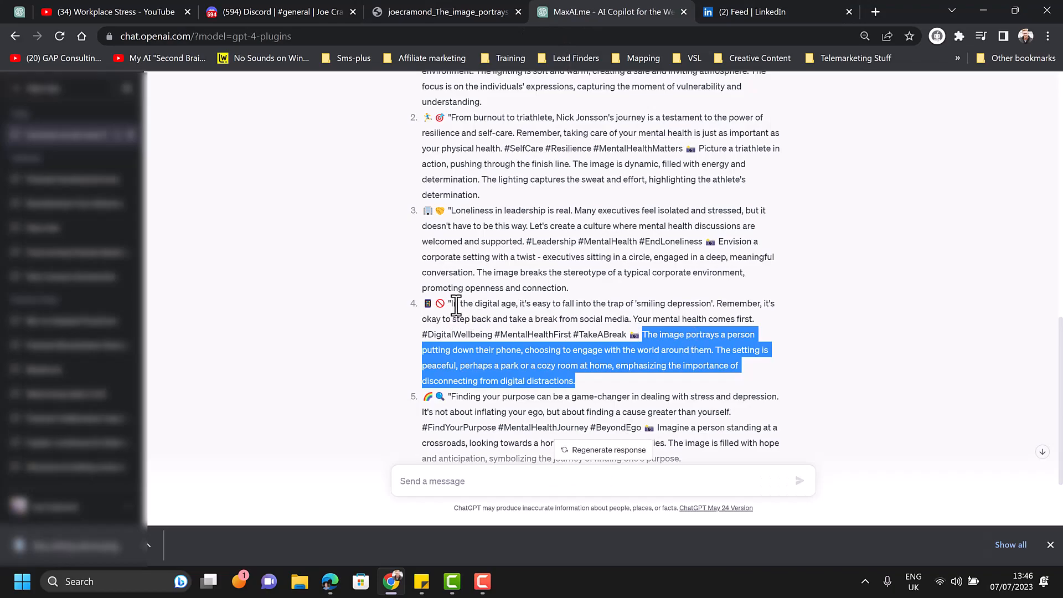
{"action": "left_click_drag", "start_coordinate": [450, 304], "coordinate": [627, 332]}
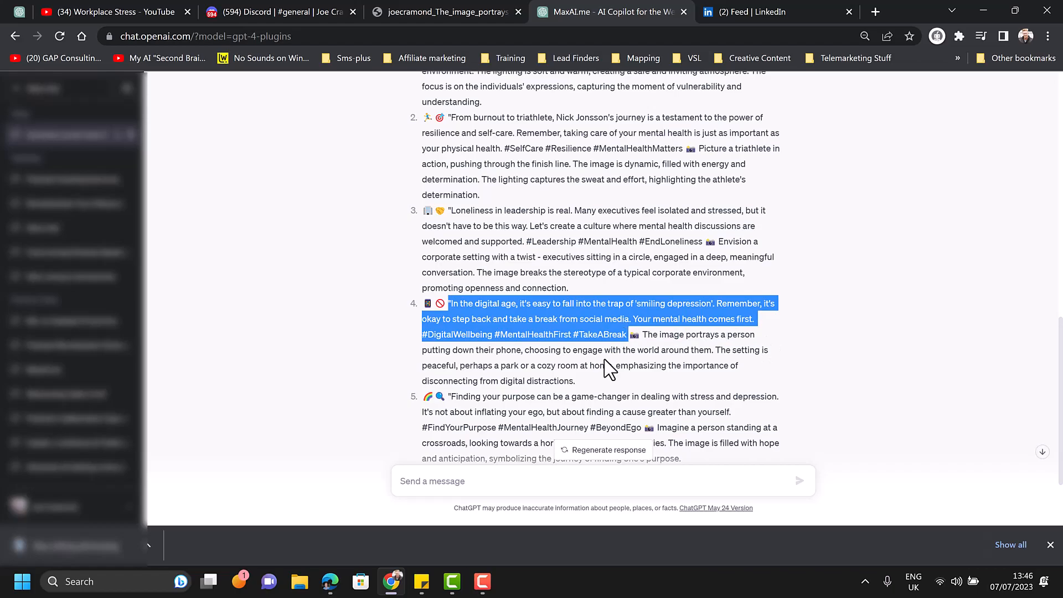
{"action": "left_click_drag", "start_coordinate": [424, 304], "coordinate": [642, 336]}
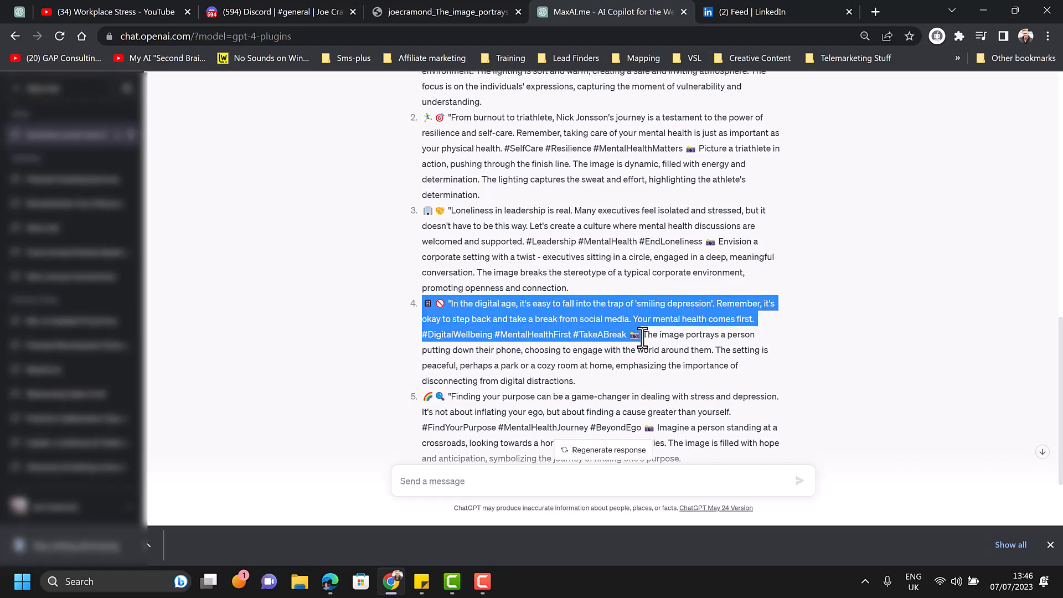
Step: Paste the copied text into the LinkedIn post and separate the hashtags from the body text with a blank line
{"action": "left_click", "coordinate": [742, 11]}
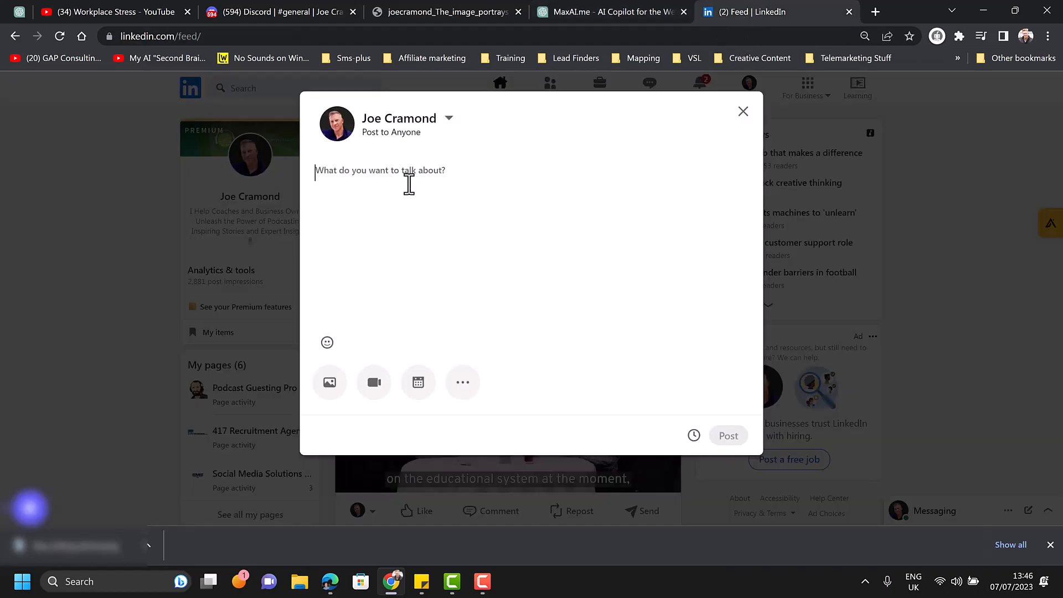
{"action": "type", "text": "📱 🚫 \\\"In the digital age, it's easy to fall into the trap of 'smiling depression'. Remember, it's okay to step back and take a break from social media. Your mental health comes first. #DigitalWellbeing #MentalHealthFirst #TakeABreak 📸"}
{"action": "left_click", "coordinate": [463, 211]}
{"action": "key", "text": "Return"}
{"action": "key", "text": "Return"}
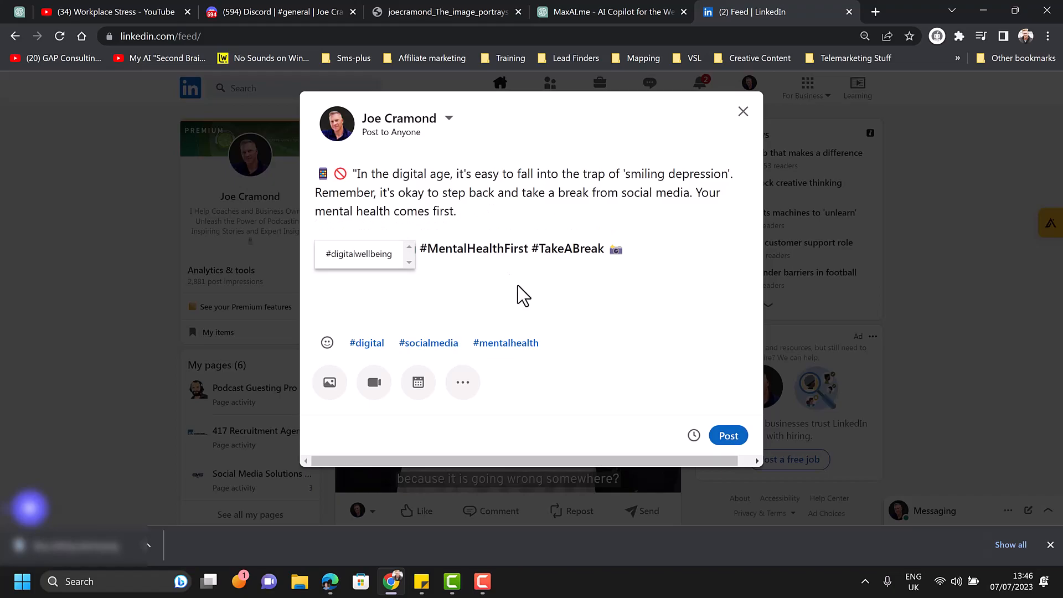
{"action": "left_click", "coordinate": [553, 285]}
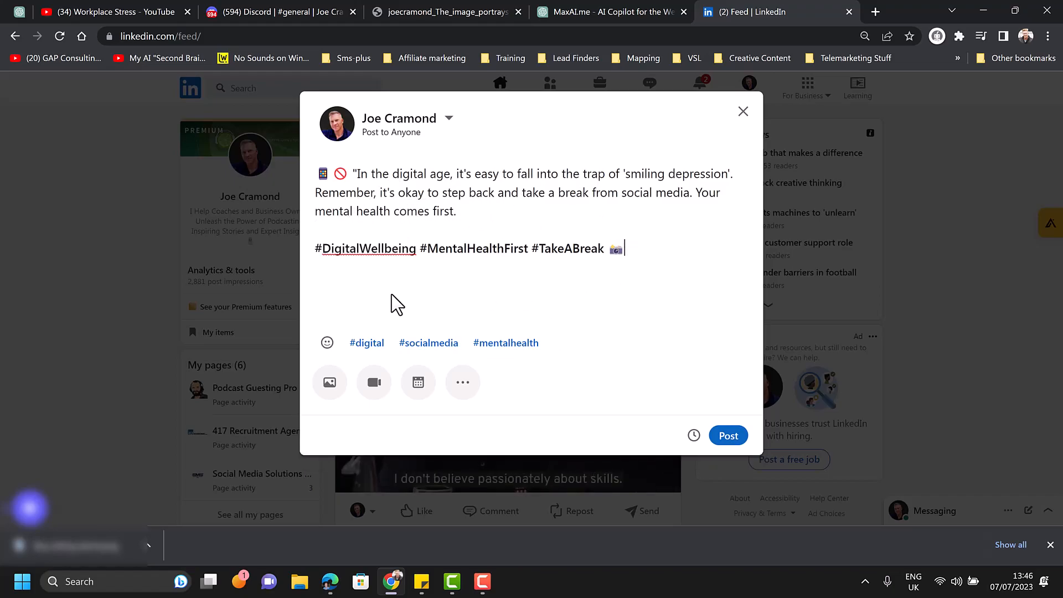
Step: Attach the saved picture of the boy sitting alone to the LinkedIn post and preview the whole draft
{"action": "left_click", "coordinate": [331, 383]}
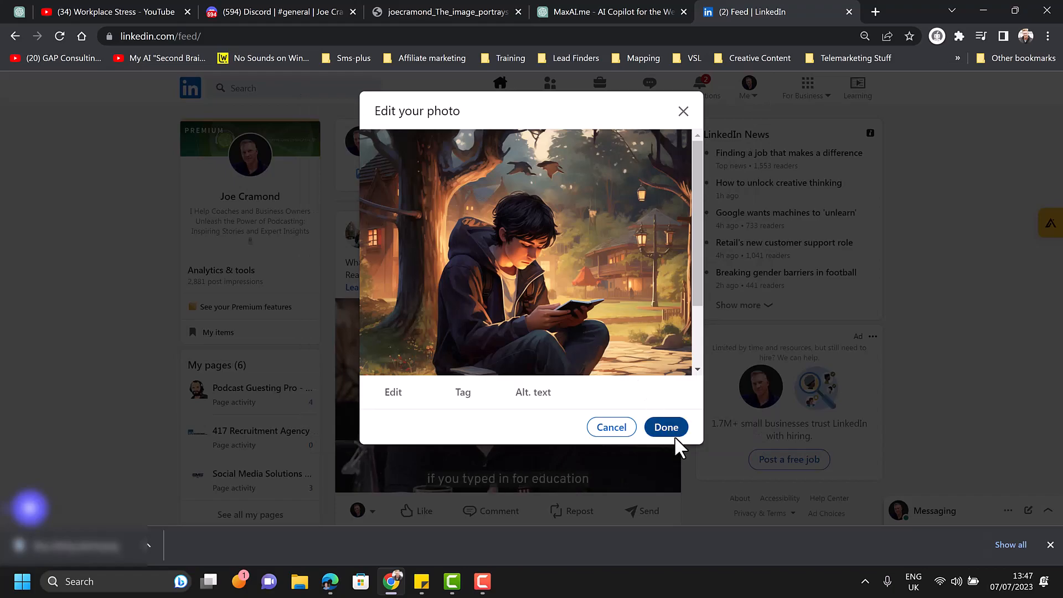
{"action": "left_click", "coordinate": [674, 436]}
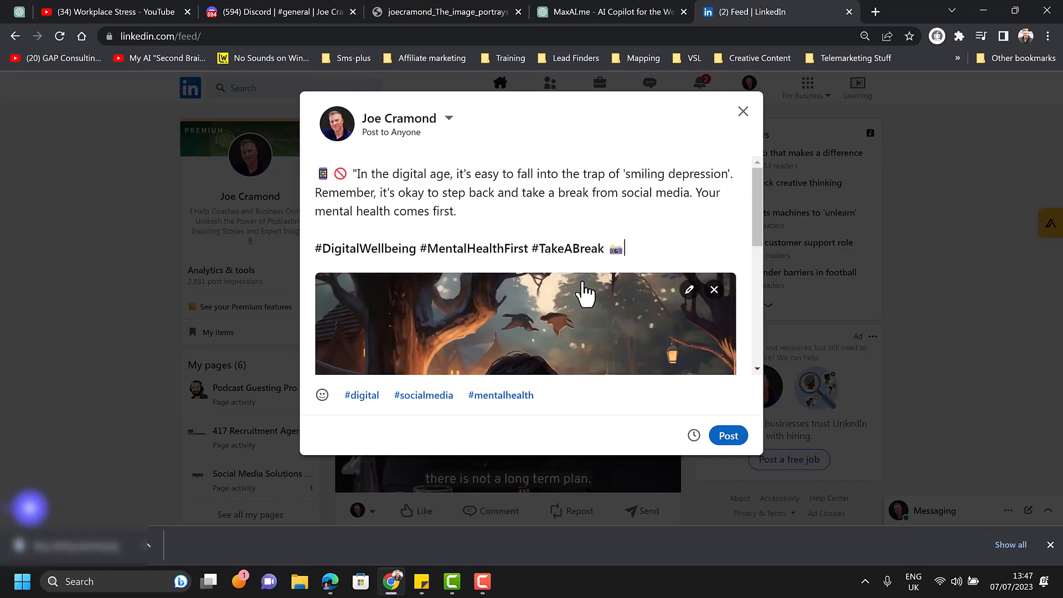
{"action": "key", "text": "ctrl+minus"}
{"action": "key", "text": "ctrl+minus"}
{"action": "key", "text": "ctrl+minus"}
{"action": "key", "text": "ctrl+minus"}
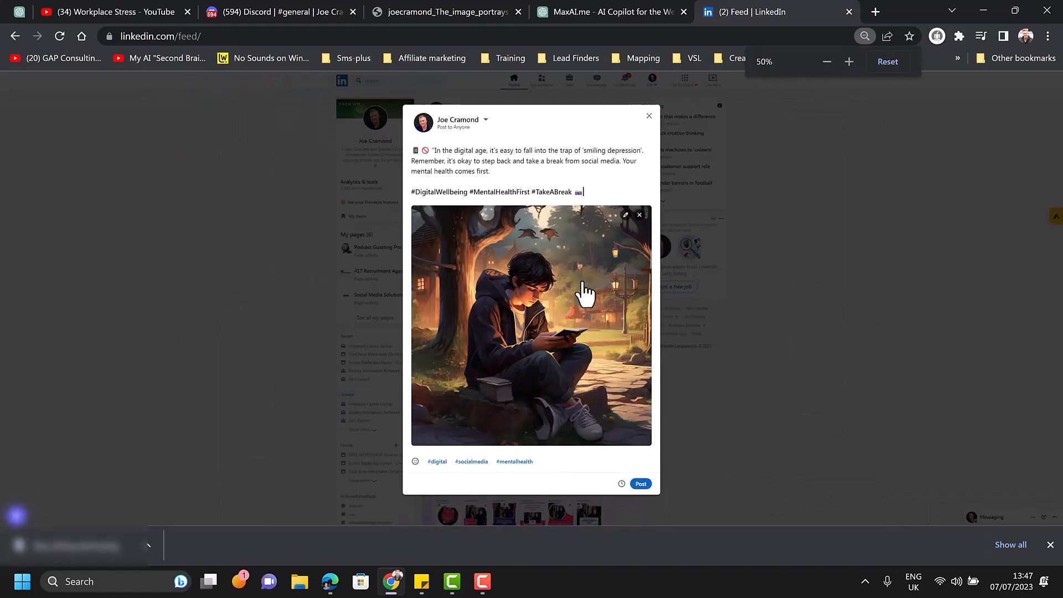